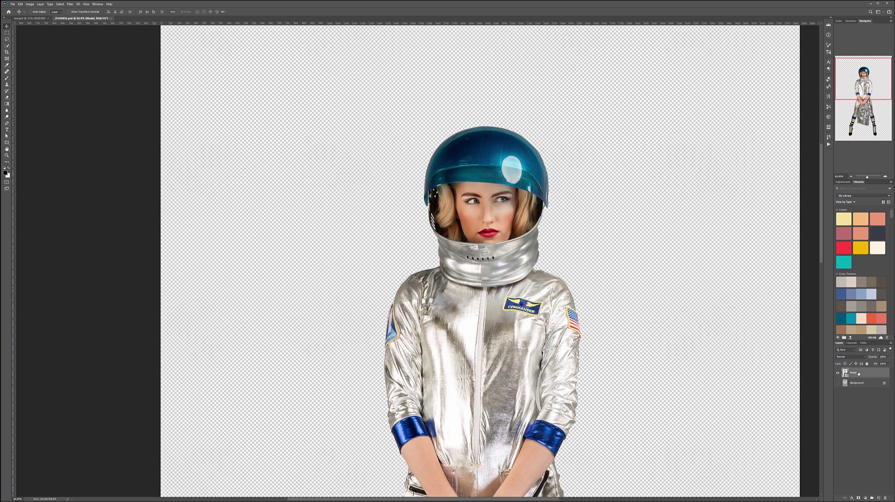
- Copy the cut-out astronaut model into the rocket-and-robots scene document, accepting the bit-depth conversion
drag(504, 183, 112, 28)
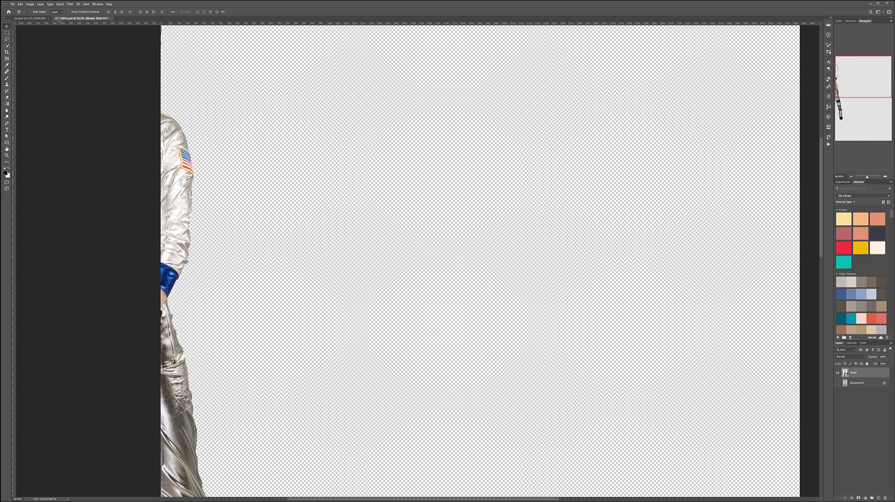
click(36, 18)
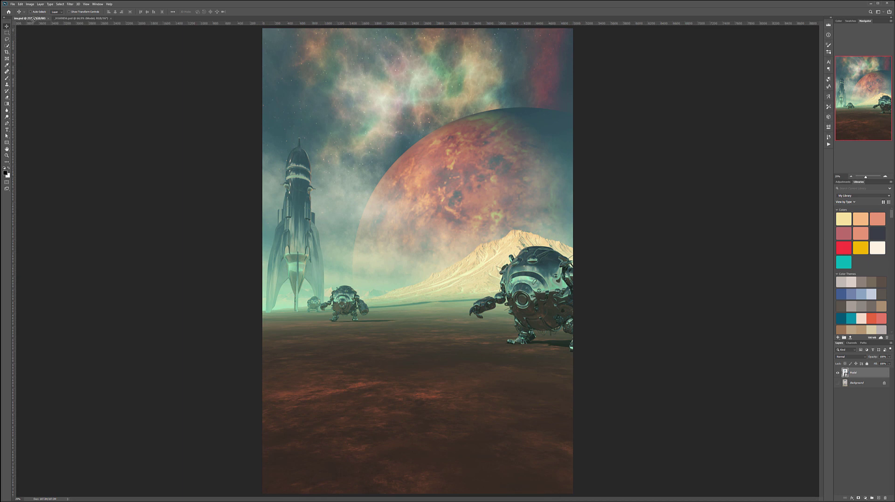
drag(34, 19, 443, 241)
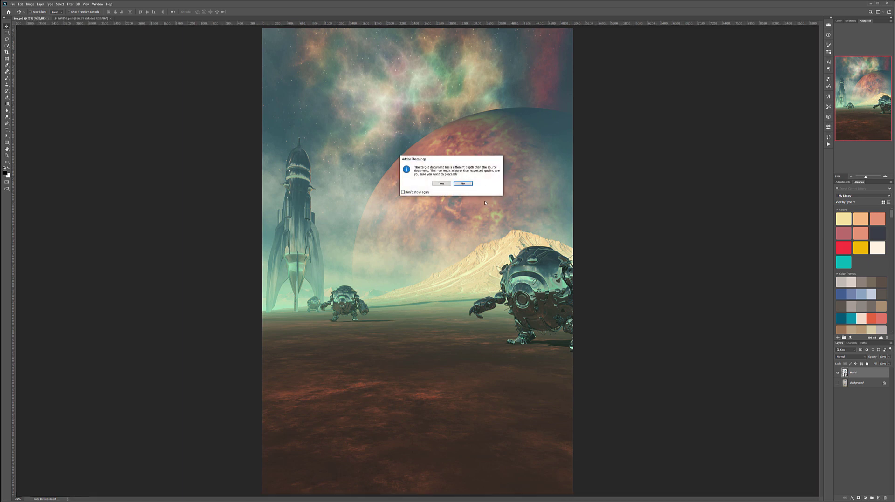
click(442, 183)
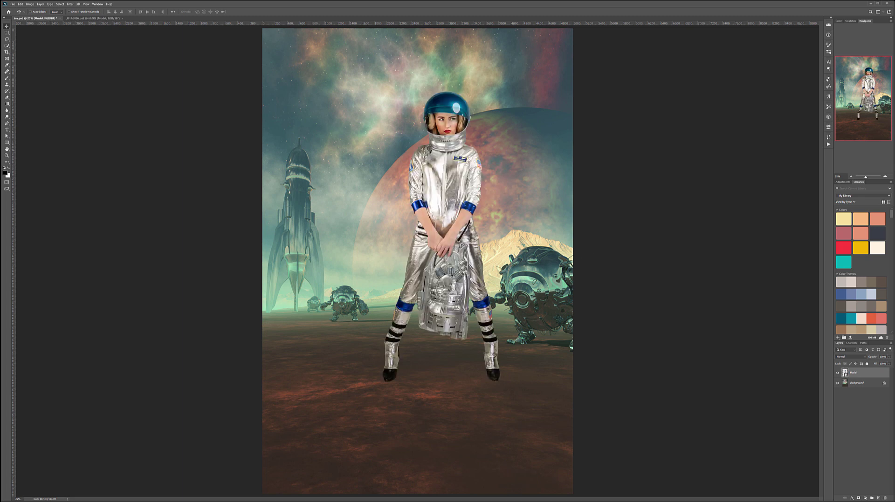
- Position the astronaut standing on the ground in the centre foreground and hide her layer
drag(501, 190, 443, 266)
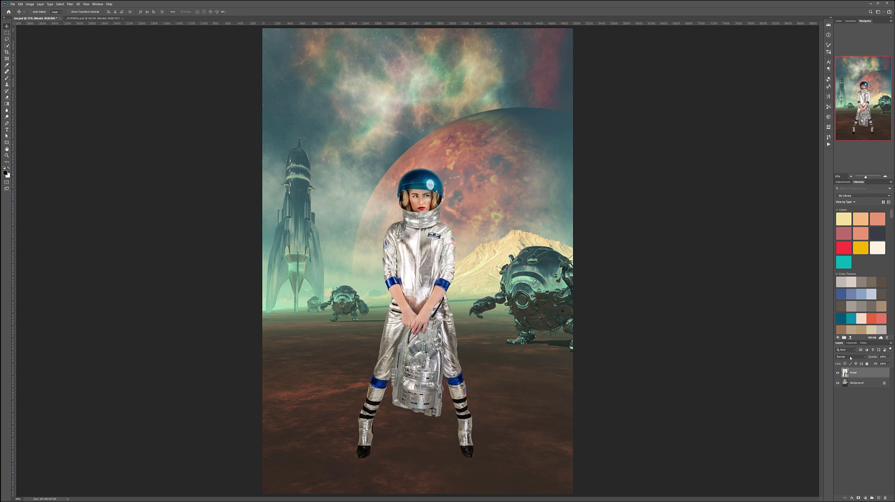
click(837, 373)
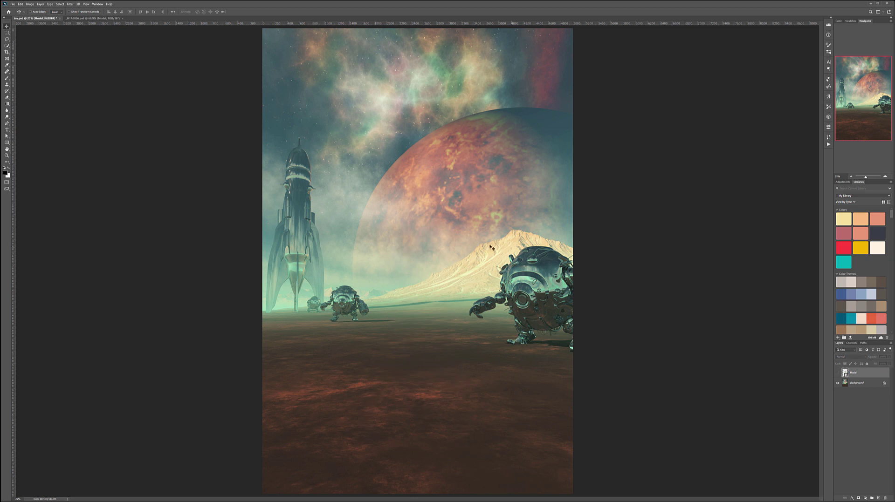
scroll(490, 240, down, 1)
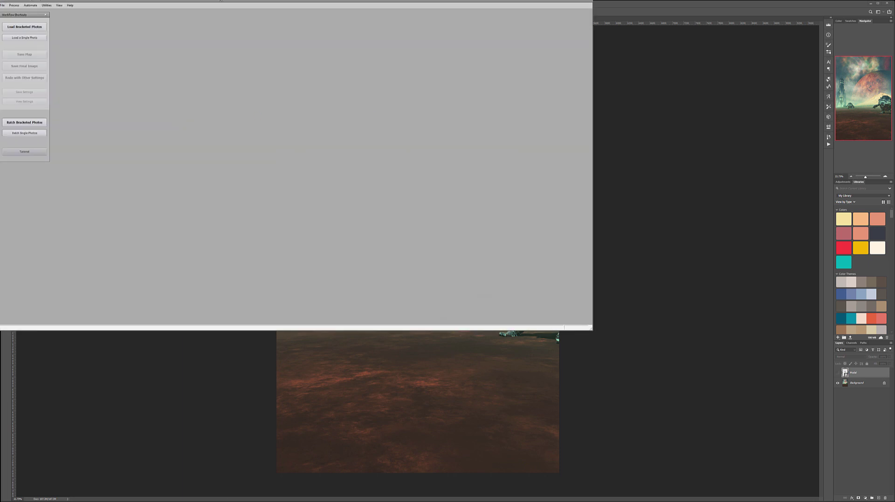
- Switch to Photomatix Pro, enlarge its window and open the space scene for tone mapping with an enlarged preview
mouse_move(223, 1)
mouse_down()
mouse_move(248, 33)
mouse_move(231, 10)
mouse_up()
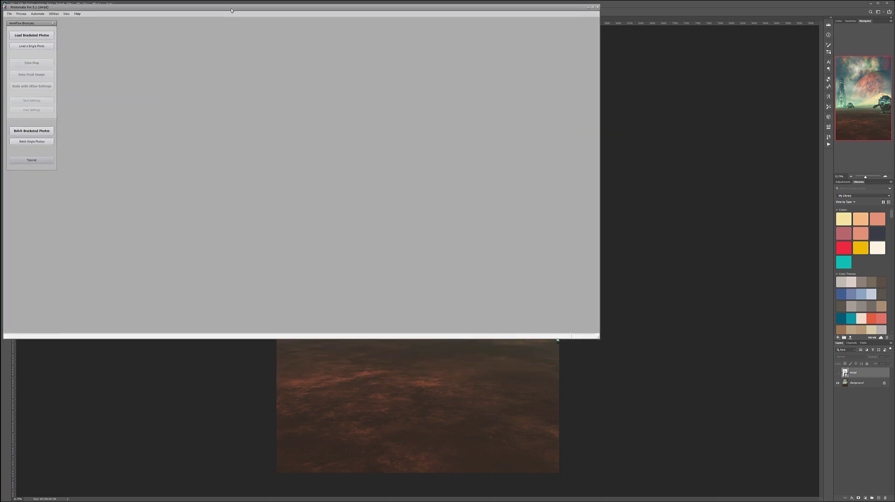
drag(595, 341, 891, 497)
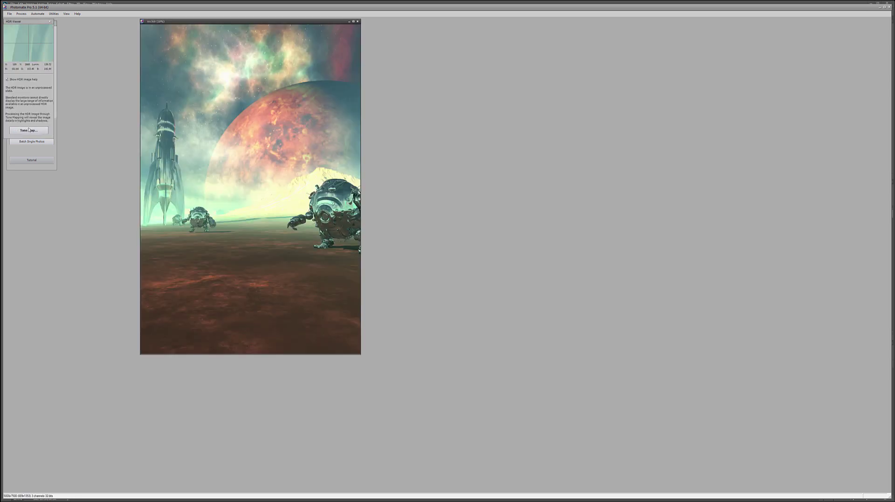
click(29, 130)
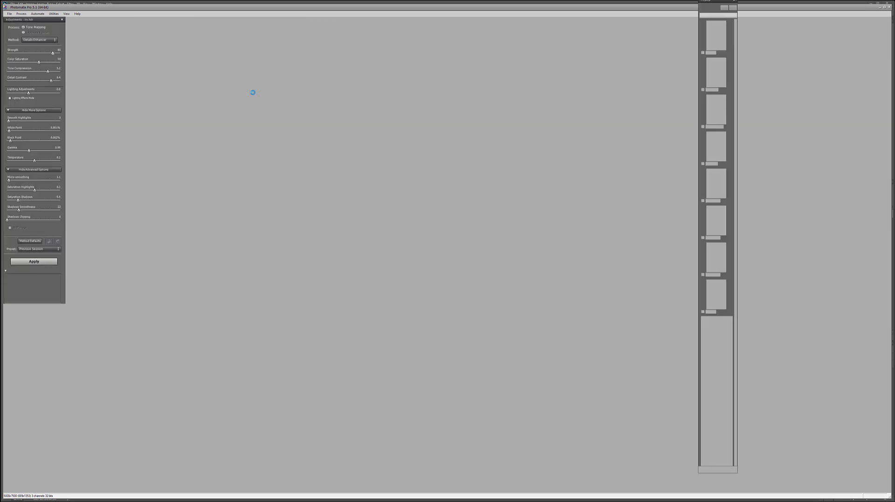
drag(169, 12, 330, 70)
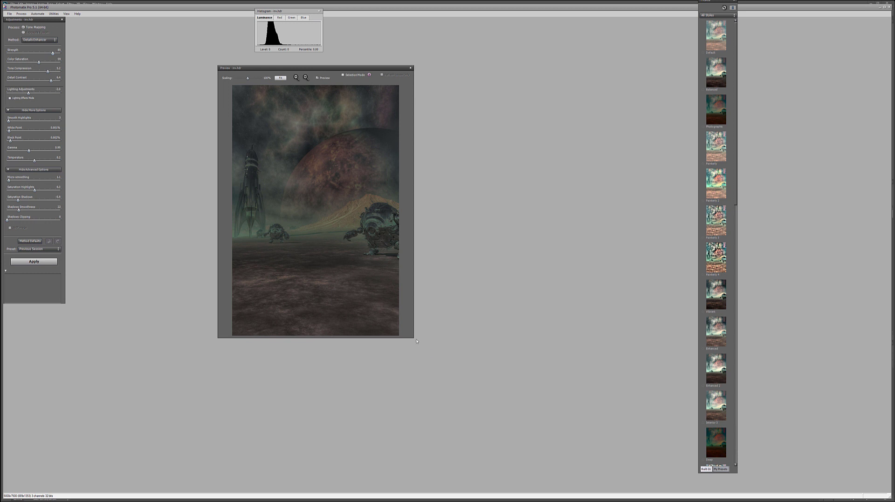
drag(414, 339, 624, 424)
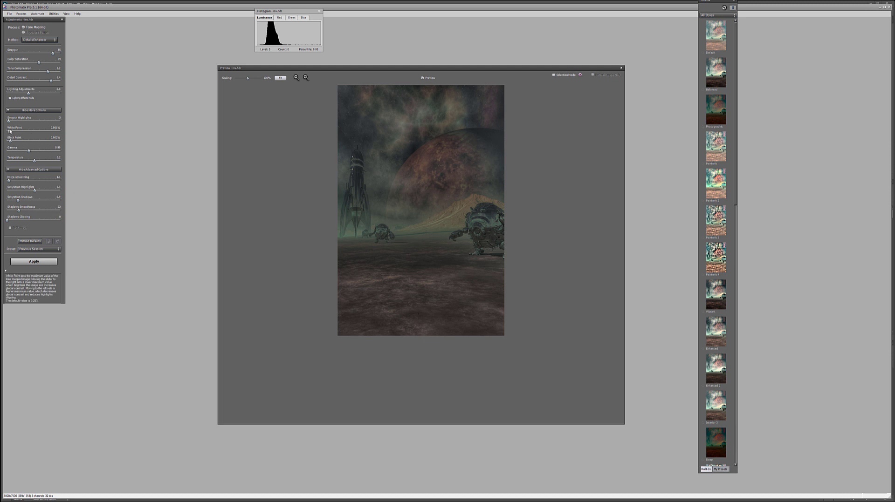
- Fine-tune the White Point, raise Tone Compression to 7.1 and apply the tone mapping
drag(22, 131, 13, 131)
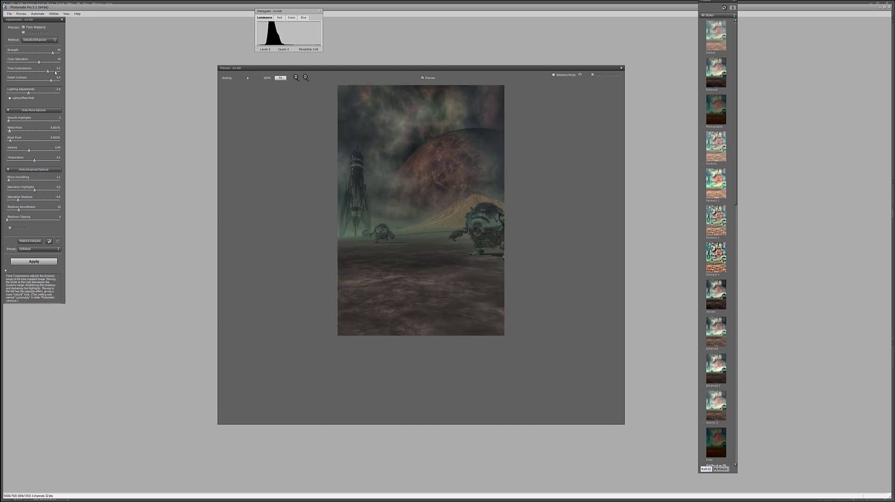
drag(54, 71, 31, 71)
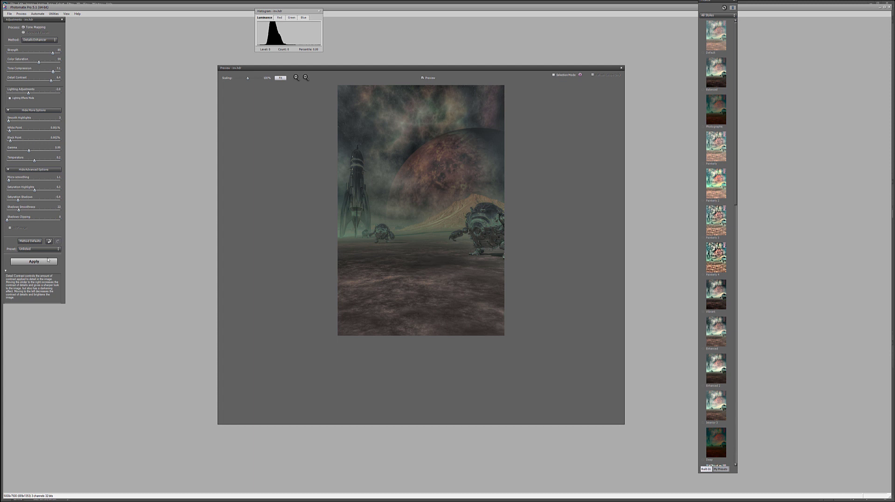
click(48, 260)
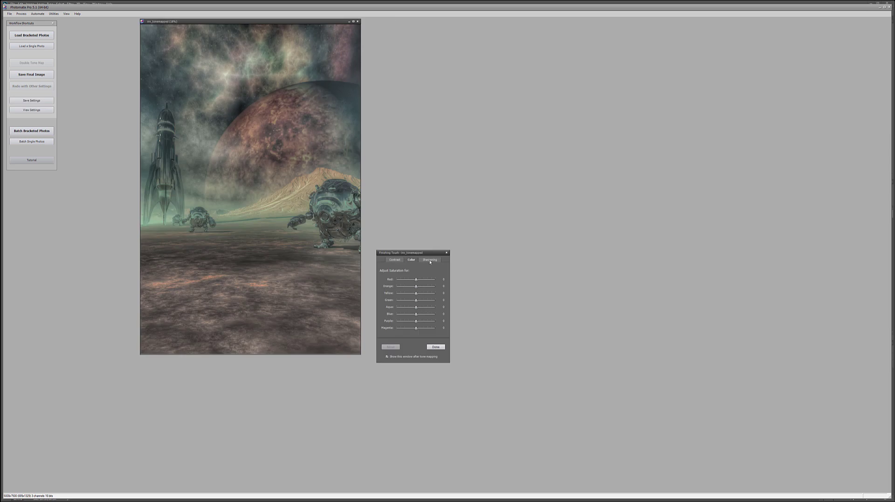
- Review the contrast options and finish the tone-mapped image with Custom sharpening at a raised Amount
click(429, 260)
click(427, 281)
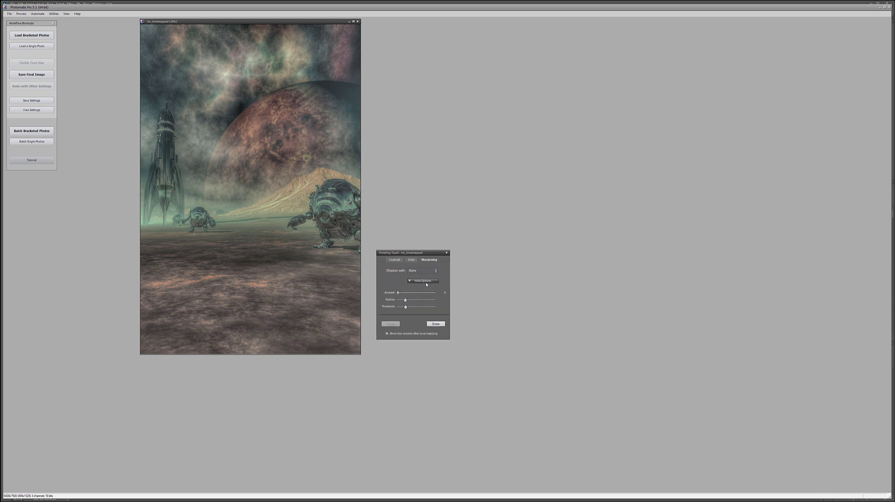
click(393, 259)
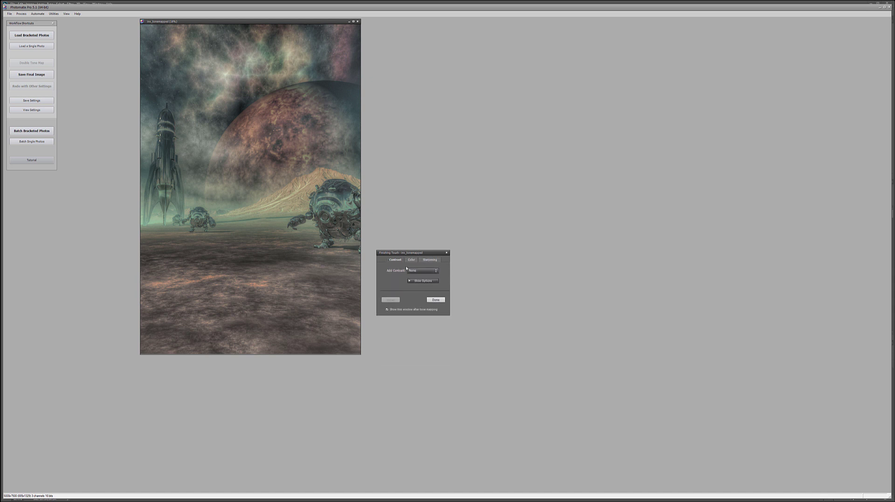
click(433, 282)
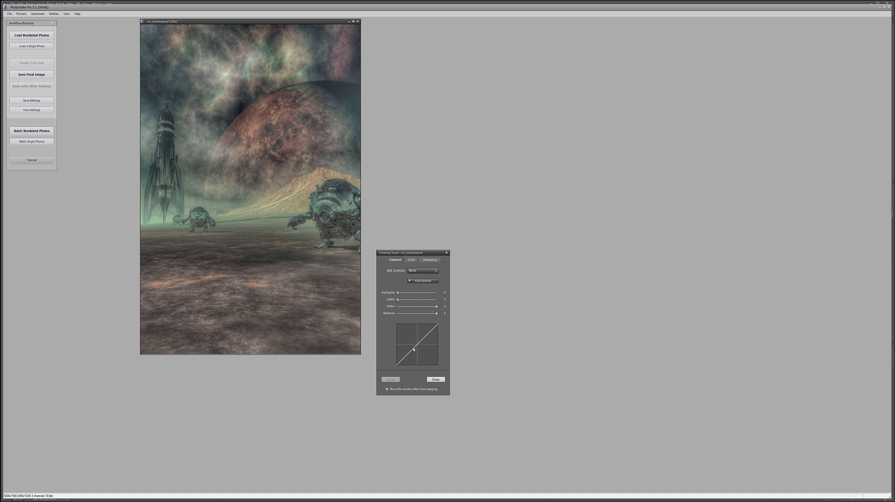
mouse_move(399, 300)
mouse_down()
mouse_move(433, 306)
mouse_move(408, 295)
mouse_up()
click(429, 260)
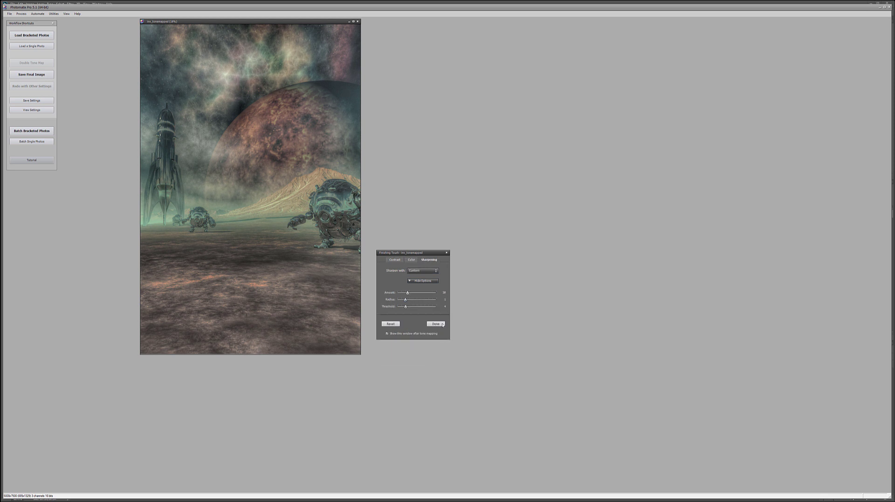
click(442, 325)
- Save the tone-mapped image and dismiss the save notice
click(9, 14)
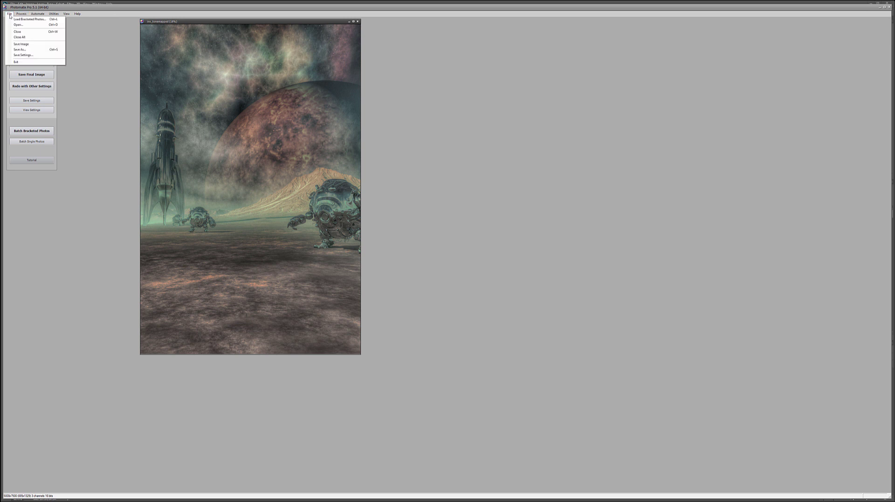
click(33, 45)
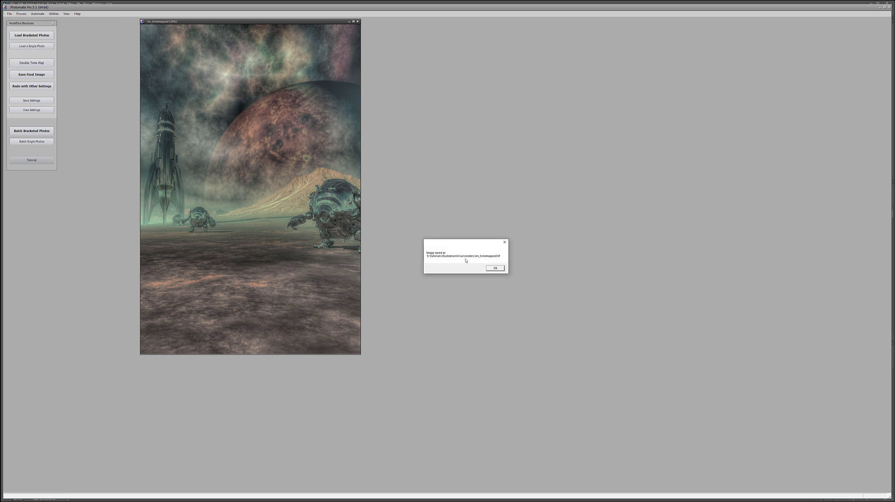
click(499, 269)
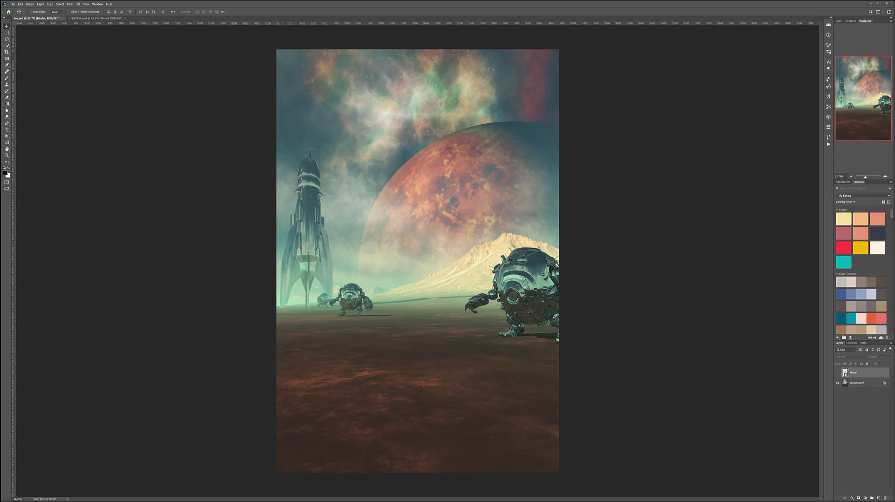
- Scale the placed tone-mapped image in Photoshop so it covers the whole canvas, and commit the placement
drag(405, 218, 268, 56)
drag(454, 321, 559, 472)
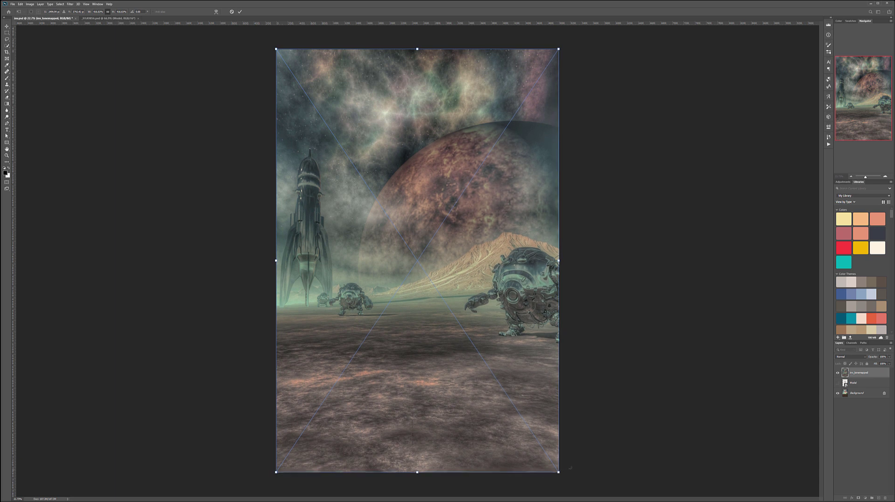
key(Return)
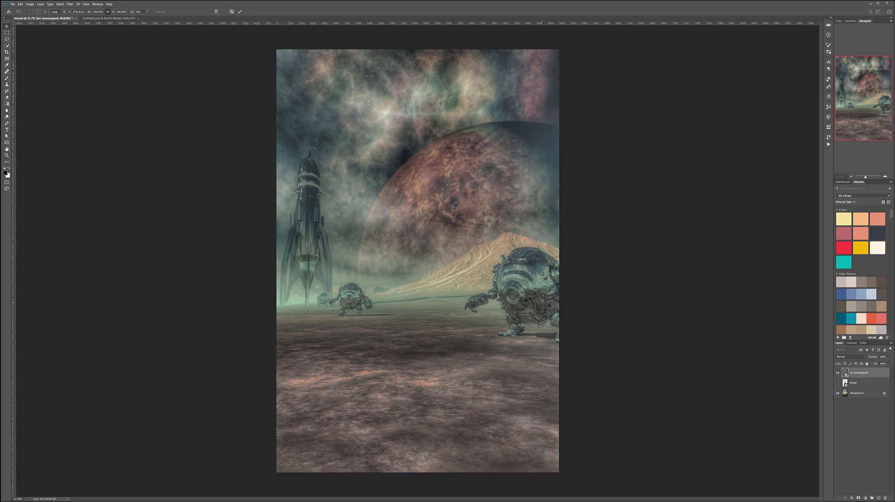
- Compare the scene with and without the tone-mapped layer by repeatedly switching its visibility
click(838, 373)
click(837, 373)
click(837, 373)
click(837, 373)
click(837, 373)
click(838, 374)
click(837, 374)
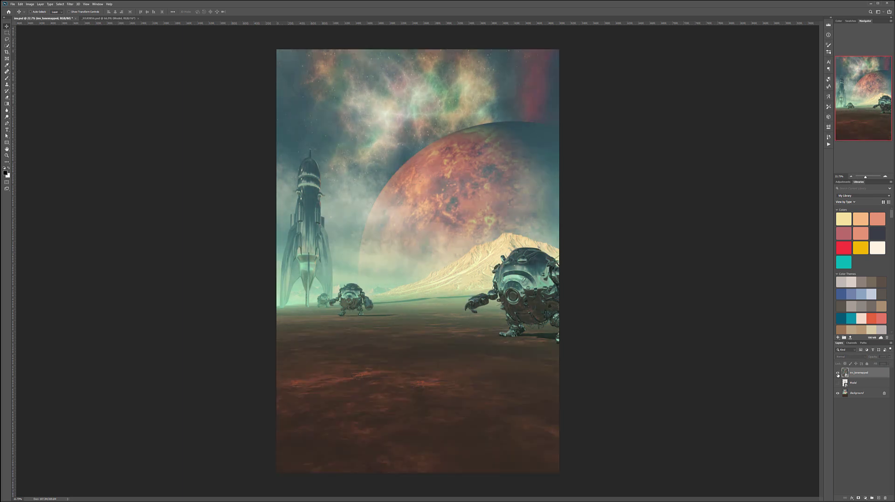
click(837, 373)
click(837, 373)
click(838, 374)
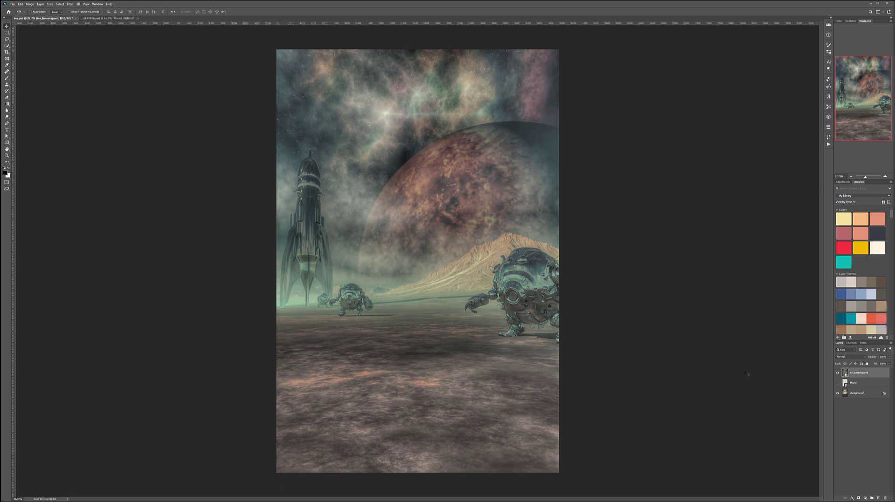
- Add a black layer mask to the tone-mapped layer and move the layer beneath the astronaut layer
alt+click(859, 499)
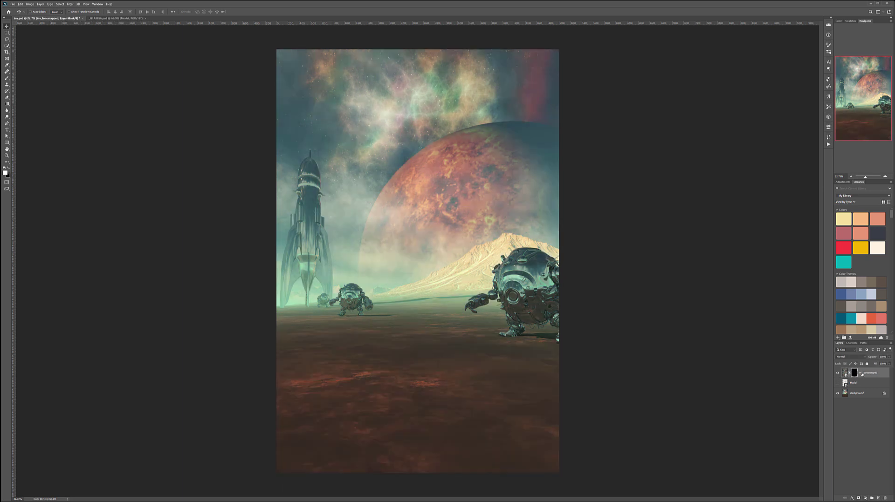
drag(871, 372, 874, 383)
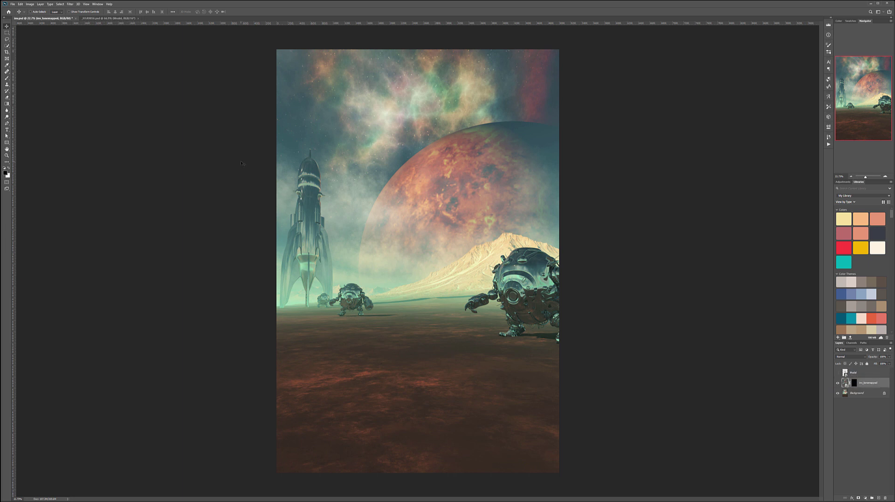
- Paint white on the tone-mapped layer's mask with the Brush to bring its detail into the ground, rocket, robots and sky
click(6, 79)
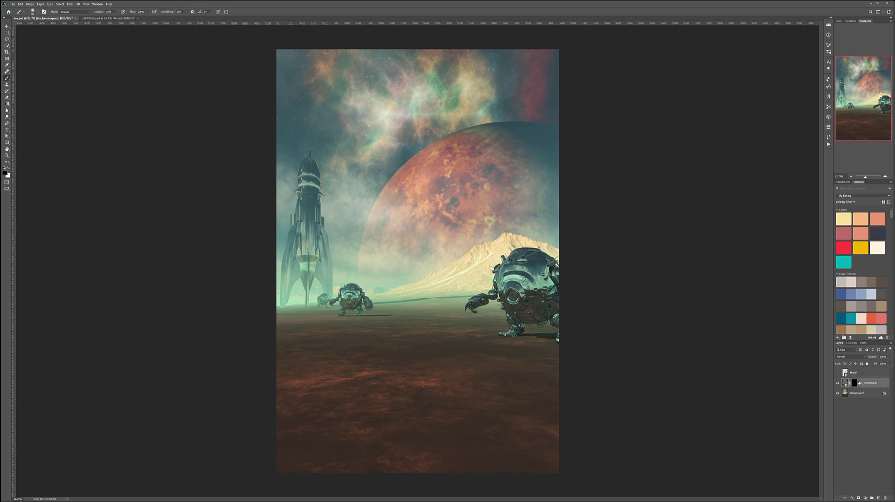
click(854, 383)
key(x)
key(x)
key(x)
mouse_move(527, 353)
mouse_down()
mouse_move(513, 377)
mouse_move(528, 361)
mouse_up()
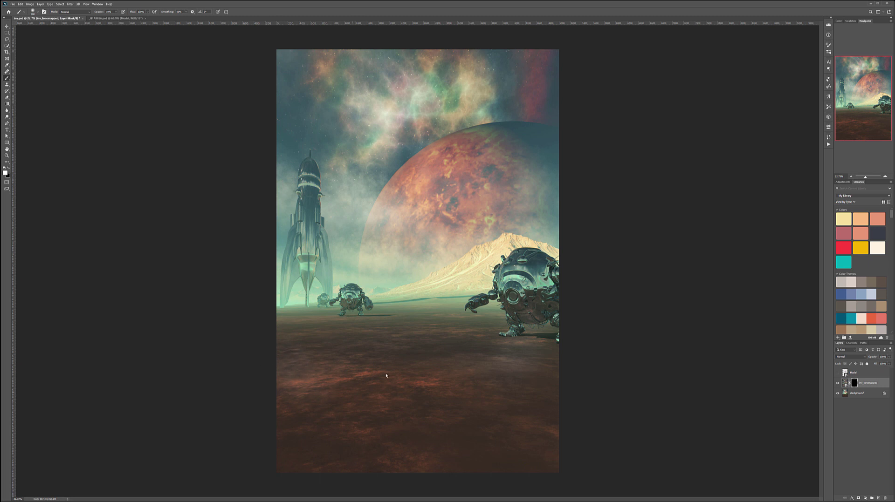
drag(362, 435, 323, 347)
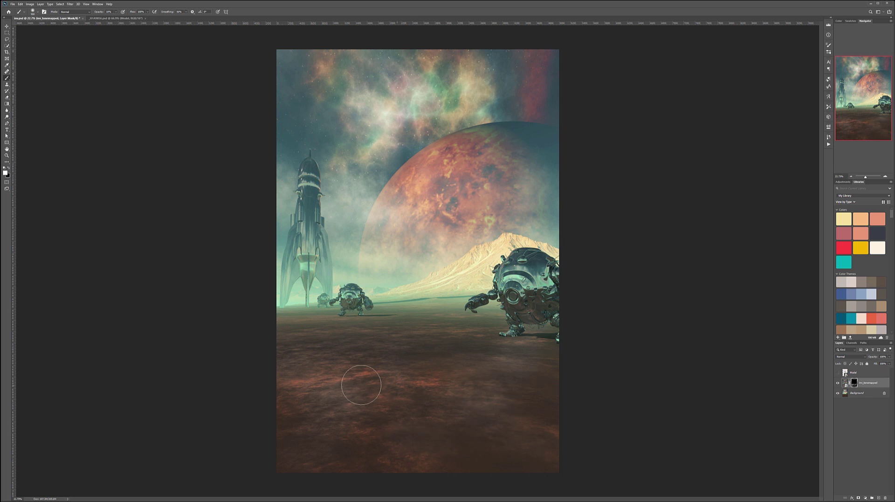
drag(436, 274, 450, 261)
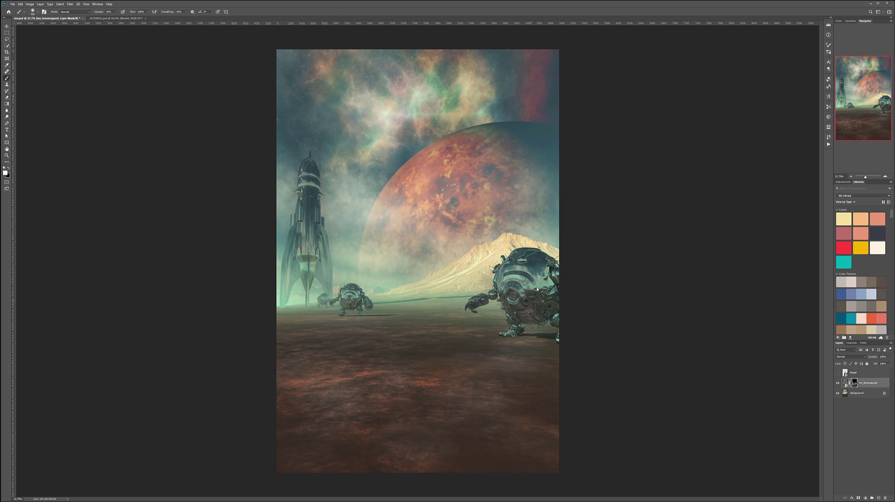
- Compare the scene with and without the masked tone-mapped layer, and show the astronaut layer again with the Move tool active
click(838, 383)
click(838, 384)
click(838, 384)
click(837, 384)
click(837, 383)
click(838, 384)
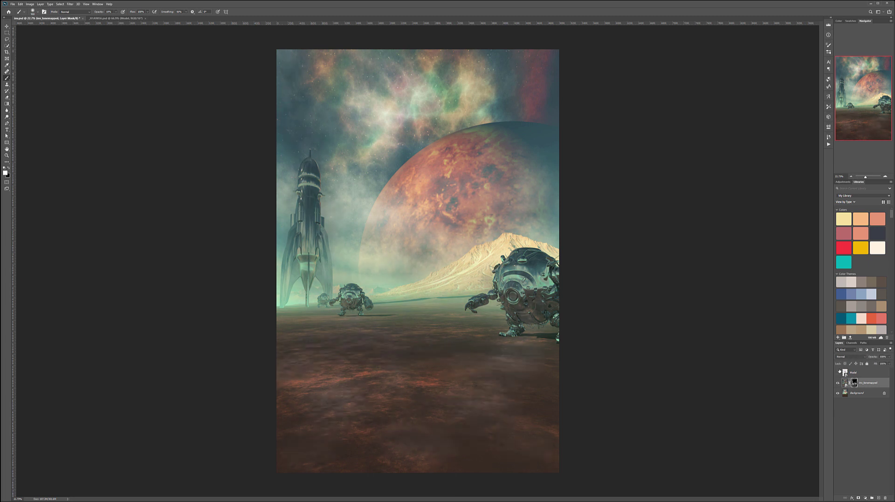
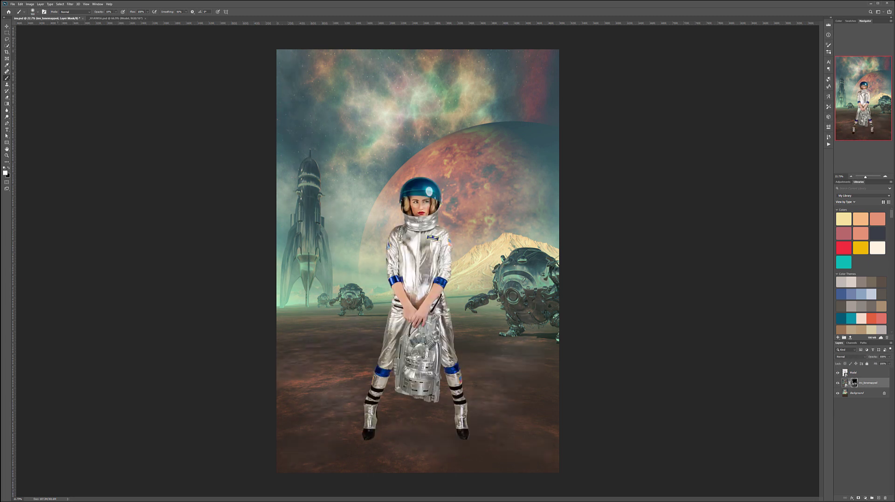
key(v)
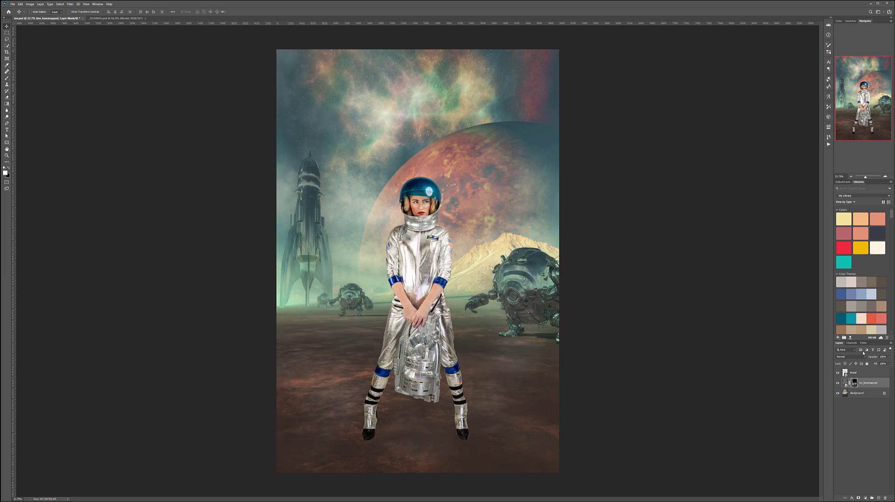
- Move the astronaut model slightly higher in the scene
click(868, 373)
drag(425, 233, 427, 214)
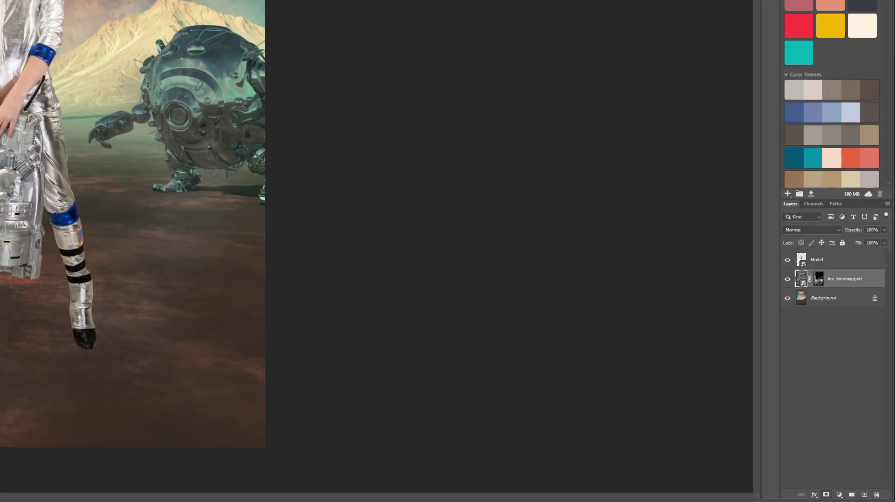
- Add a Curves adjustment layer above the tone-mapped layer, set its blend mode to Luminosity, and pull the curve's shadows down slightly
click(864, 498)
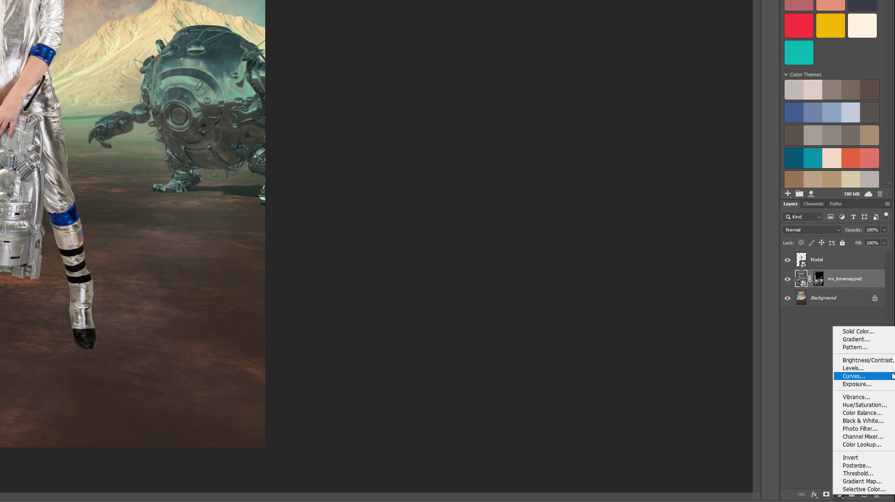
click(854, 376)
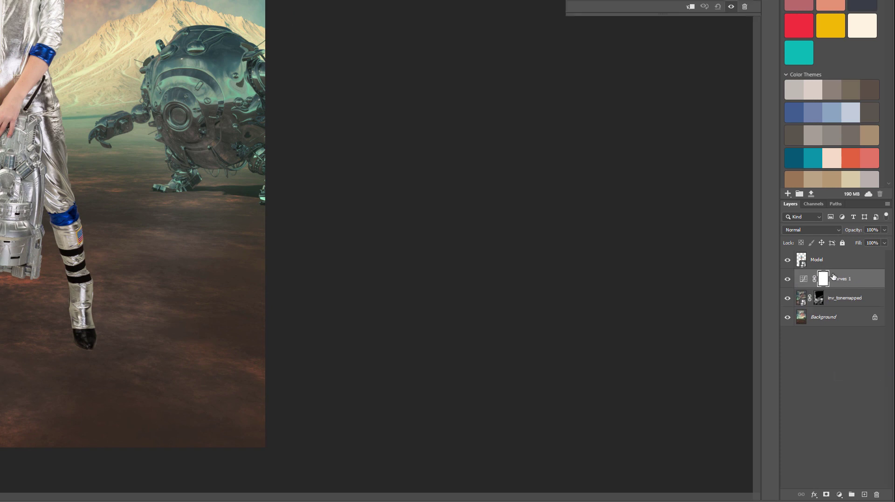
click(834, 230)
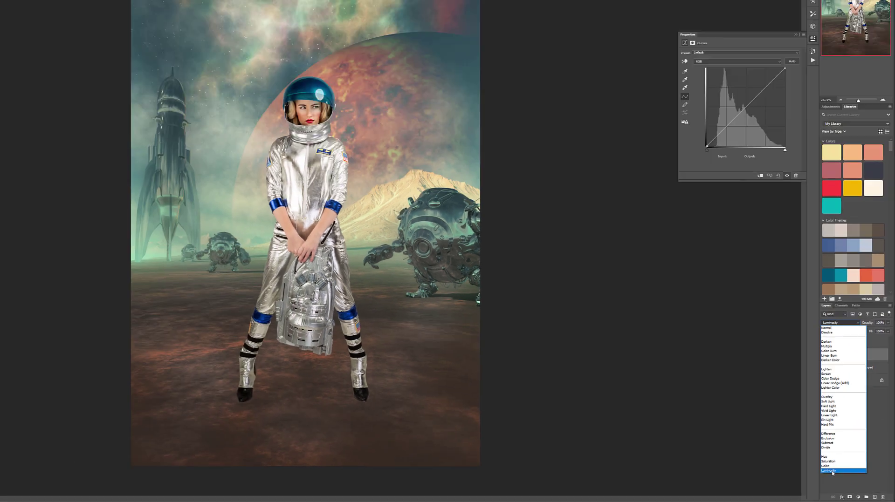
click(797, 443)
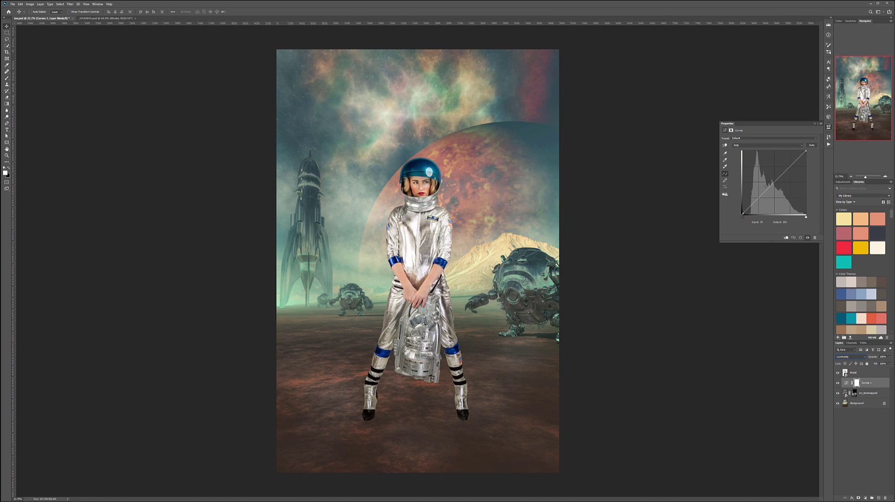
mouse_move(761, 195)
mouse_down()
mouse_move(783, 172)
mouse_move(759, 198)
mouse_up()
- Add a Curves adjustment layer clipped to the Model layer and set its blend mode to Luminosity
click(875, 373)
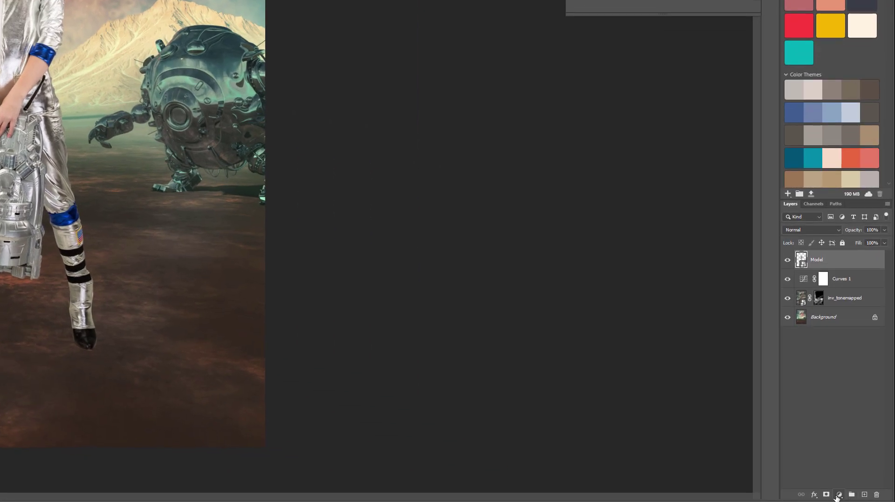
click(838, 495)
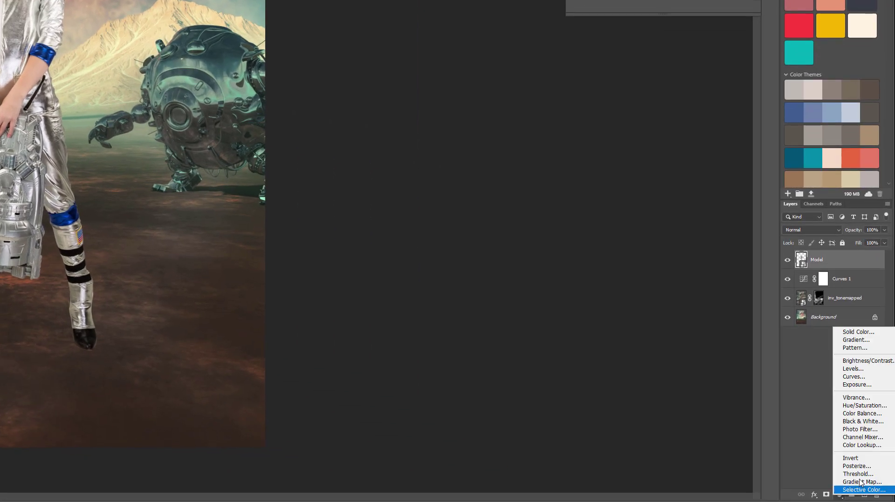
click(854, 376)
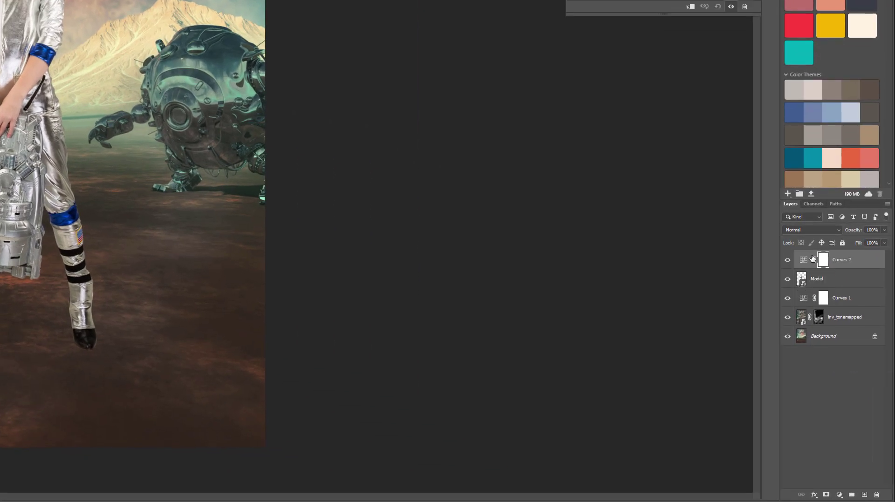
alt+click(863, 265)
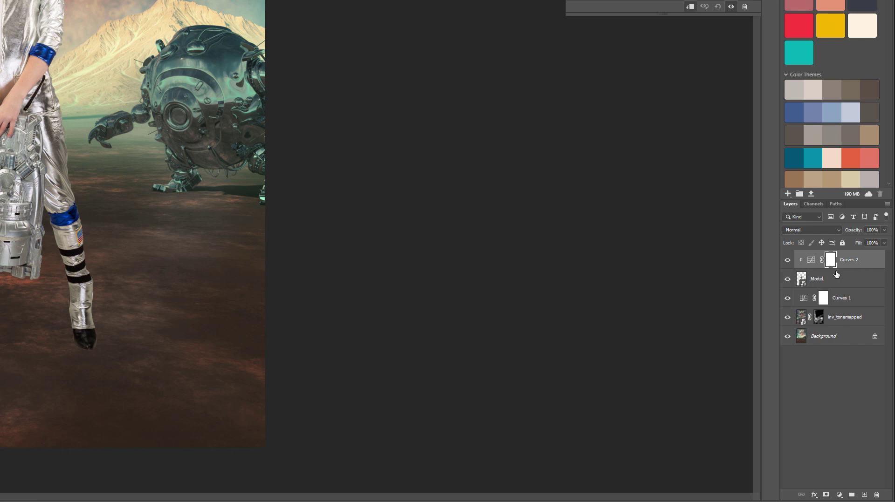
click(821, 230)
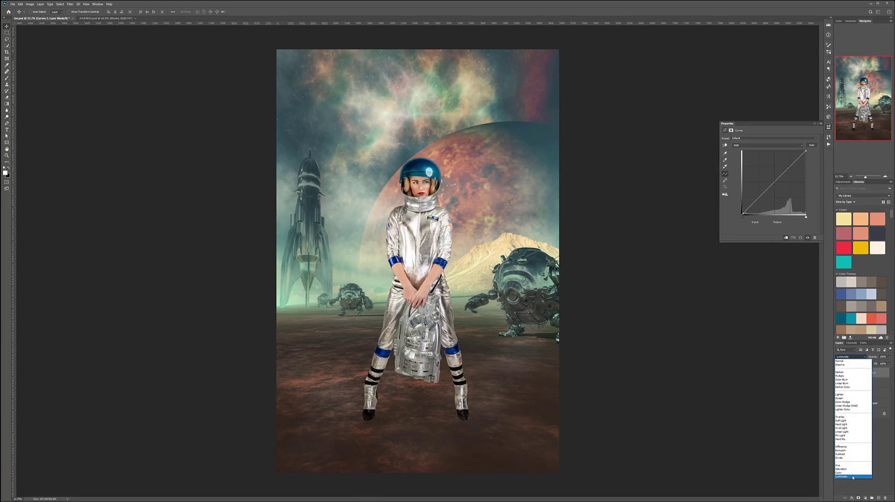
click(795, 455)
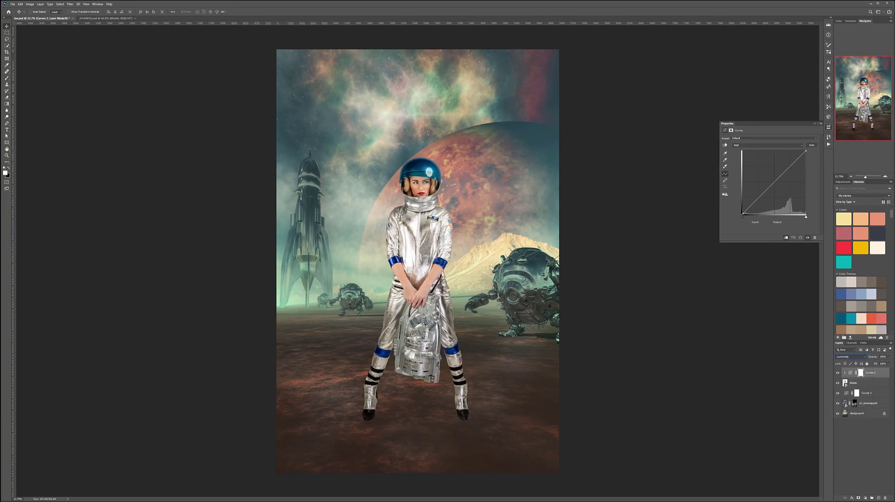
- Lift the clipped curve's black point, lower its white point slightly, adjust an upper-midtone point, and rename the layer cont
drag(742, 214, 742, 210)
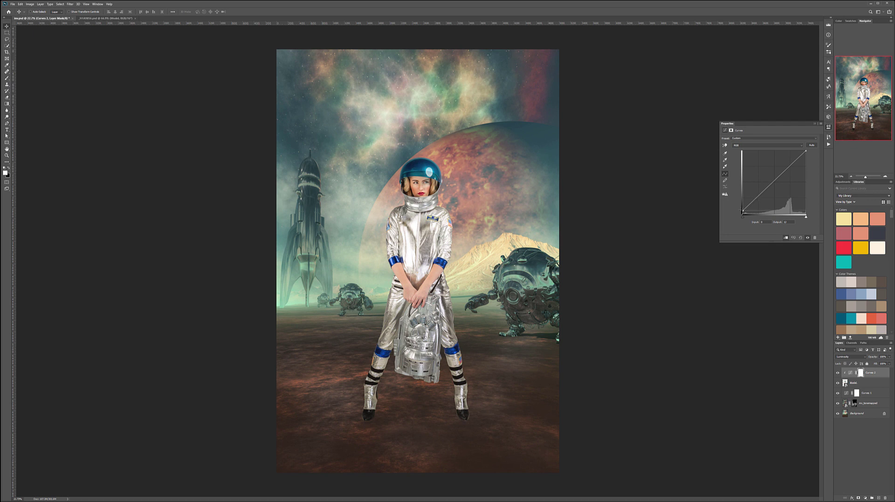
drag(775, 184, 777, 180)
drag(806, 151, 806, 153)
drag(778, 180, 786, 171)
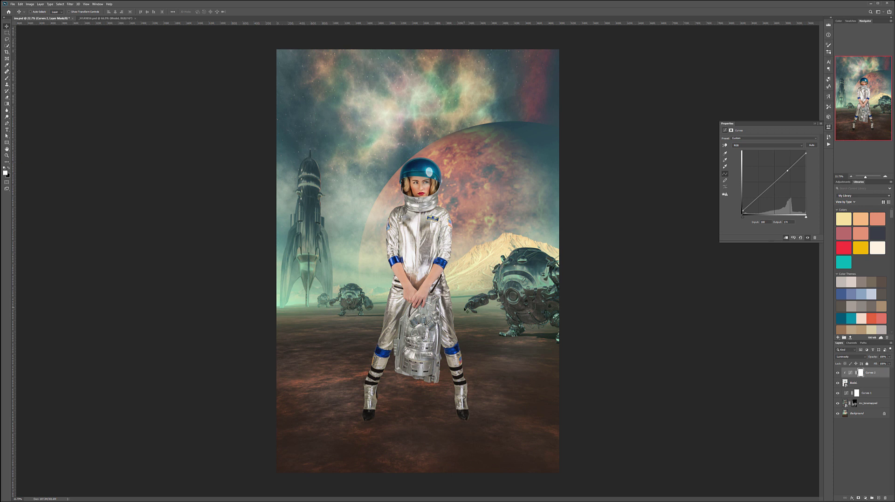
double_click(870, 373)
text(cont)
key(Return)
- Add another Curves layer above cont, set its blend mode to Color, and rename it color
click(864, 498)
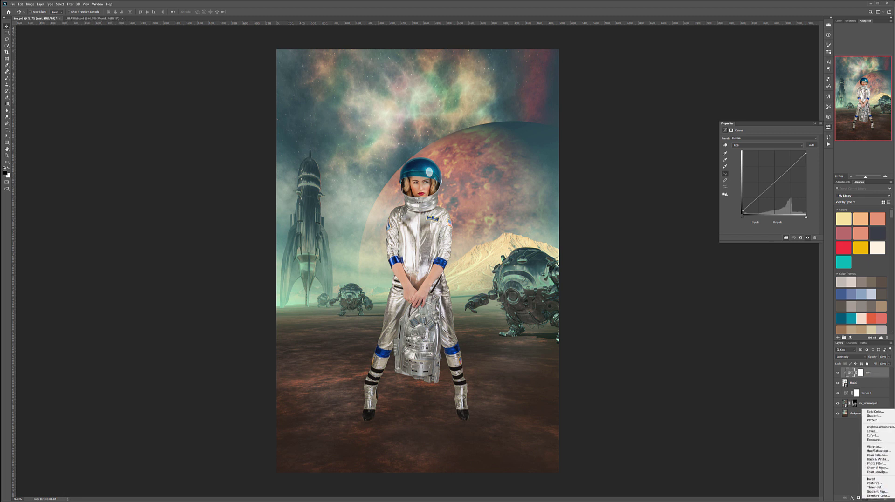
click(883, 437)
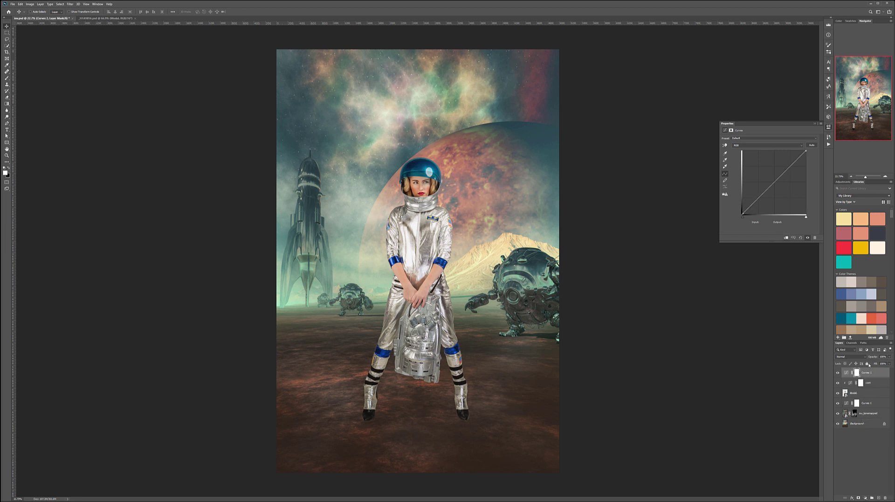
click(849, 357)
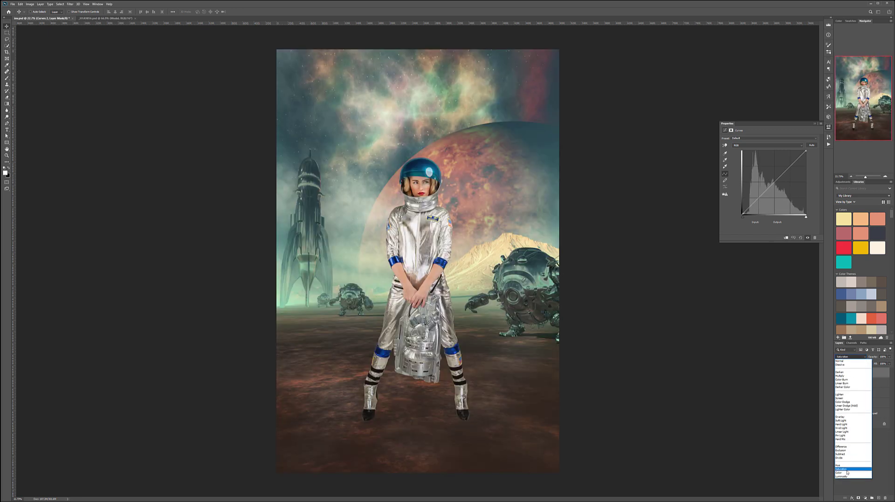
click(842, 473)
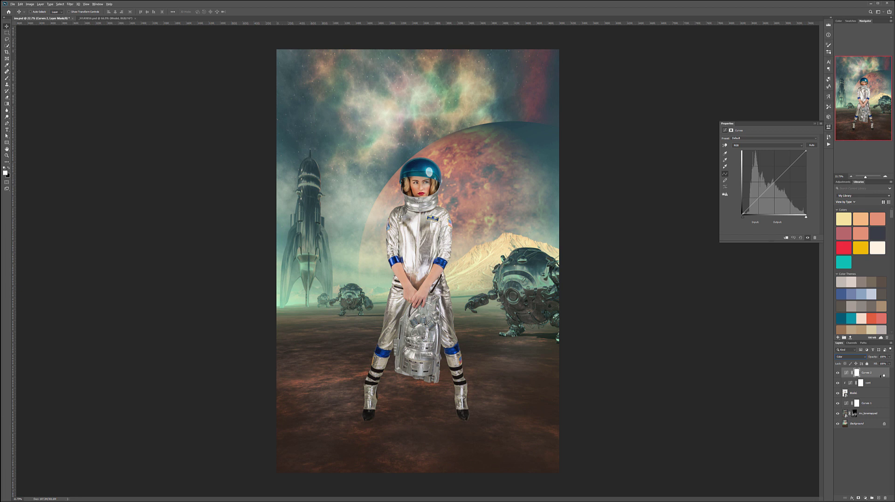
double_click(869, 373)
text(color)
key(Return)
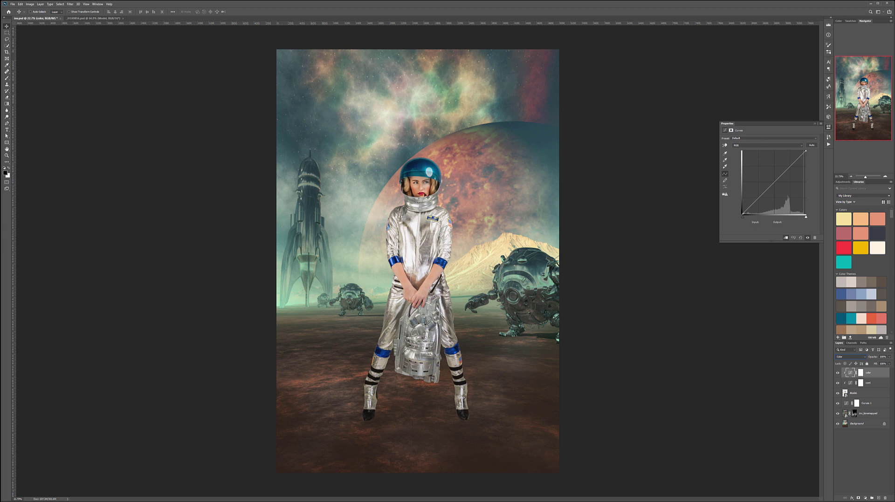
- Adjust the color layer's Red and Blue channel curves slightly to tint the astronaut, and compare the result with the layer hidden
click(767, 146)
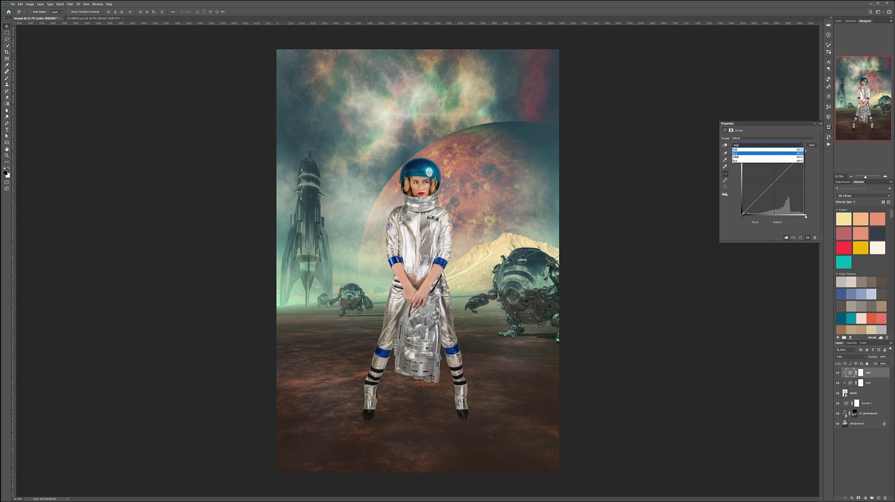
click(736, 154)
mouse_move(772, 182)
mouse_down()
mouse_move(780, 188)
mouse_move(776, 182)
mouse_up()
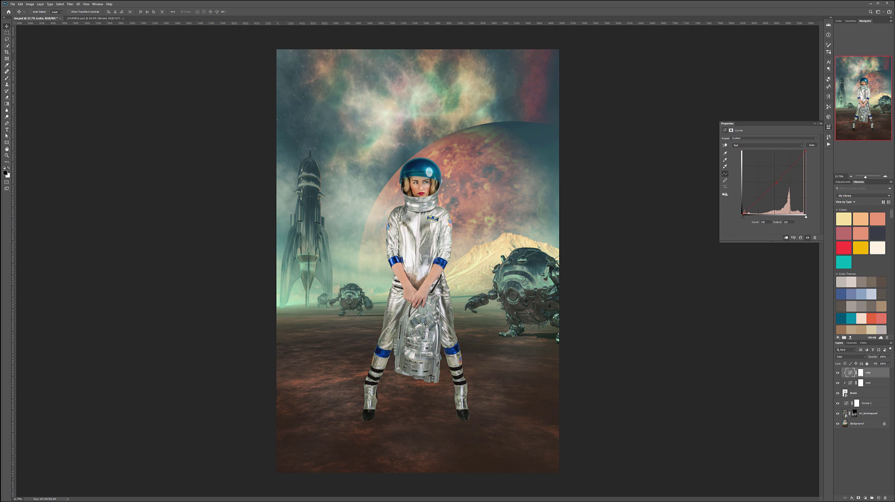
drag(744, 214, 744, 214)
click(774, 184)
click(742, 146)
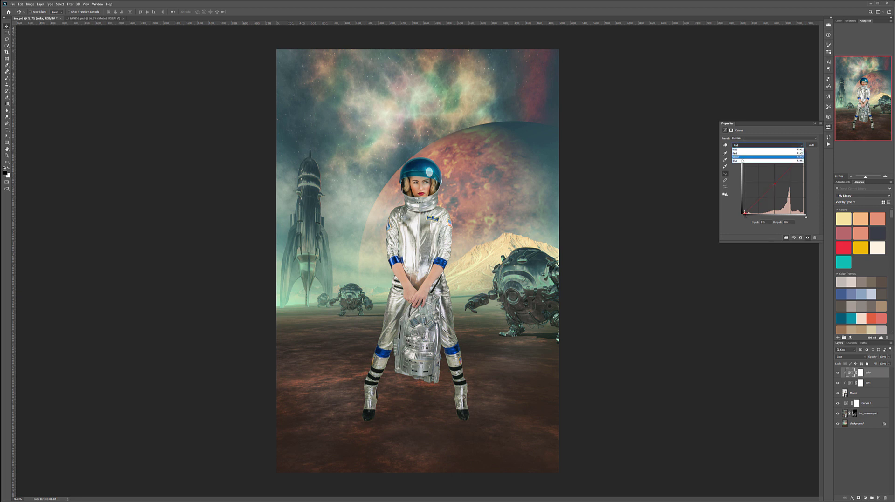
click(745, 160)
drag(775, 181, 773, 183)
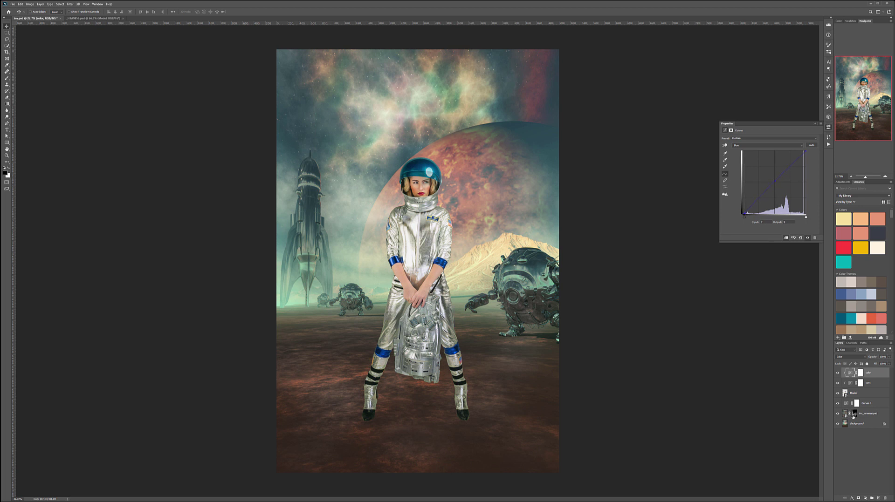
click(837, 373)
click(837, 374)
- Create a new layer named shadows between the Model layer and the background Curves layer, and set it to Multiply
click(880, 404)
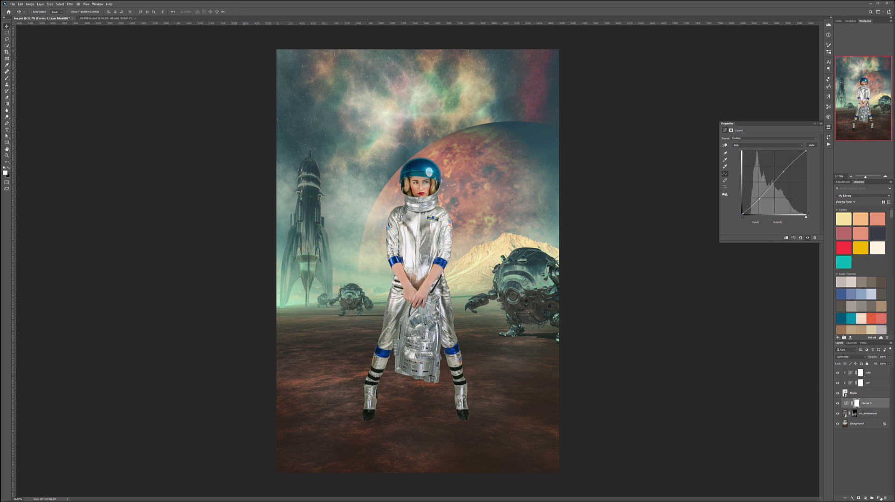
click(879, 499)
double_click(852, 403)
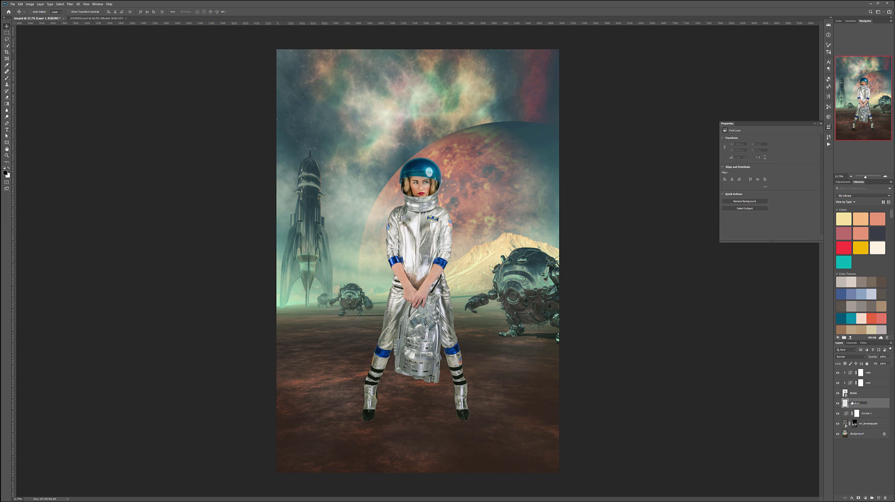
click(875, 405)
click(854, 356)
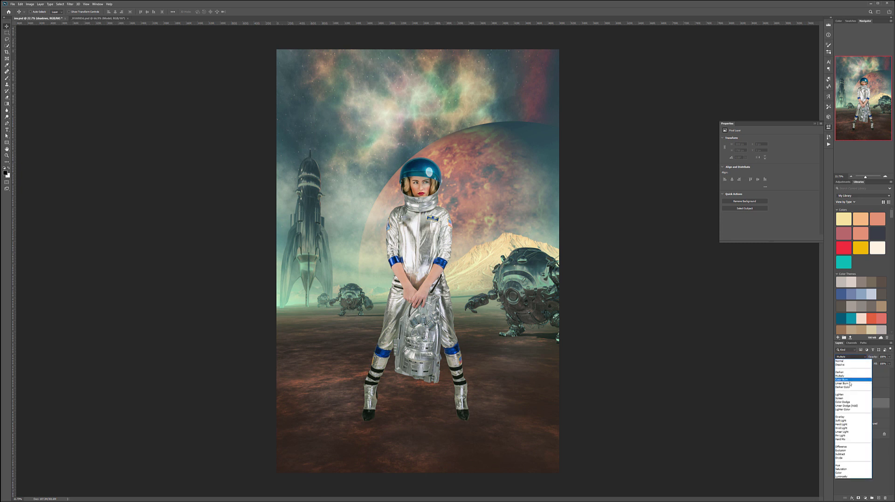
click(846, 376)
- Paint soft black contact shadows around both of the astronaut's boots on the shadows layer, using a reduced Brush size
click(7, 78)
scroll(385, 437, up, 3)
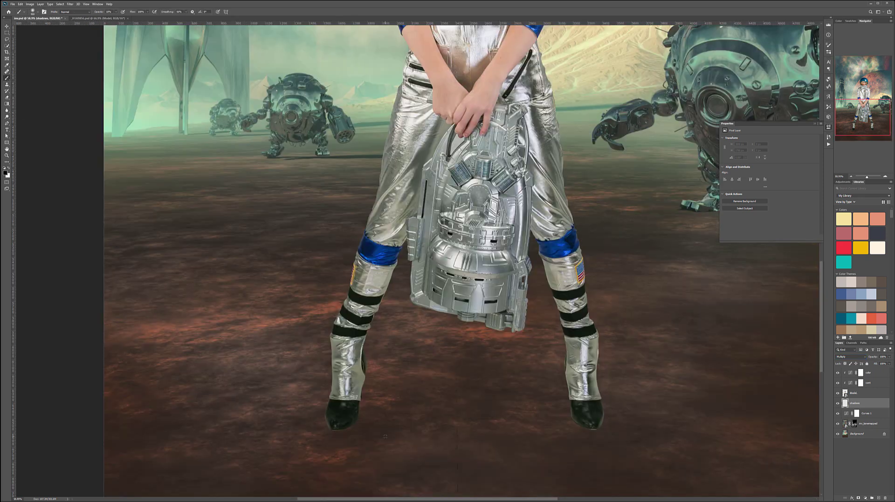
scroll(385, 437, up, 2)
drag(539, 279, 176, 370)
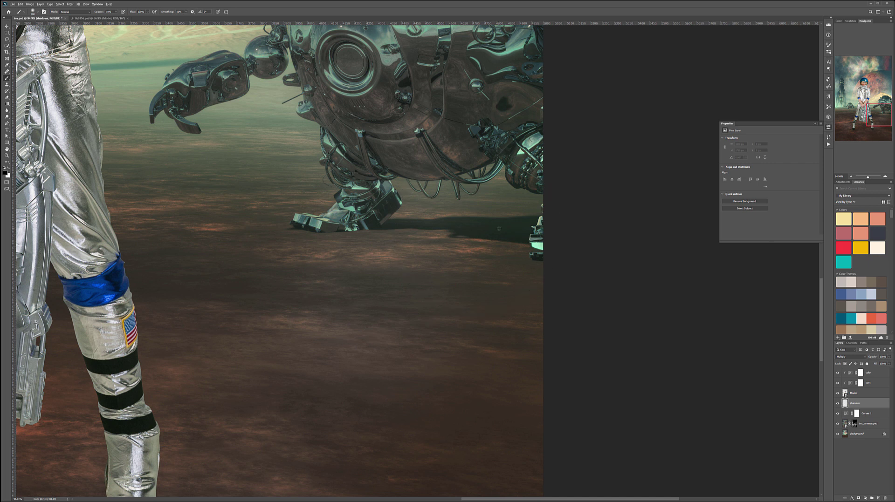
drag(346, 312, 675, 201)
key(bracketleft)
key(bracketleft)
key(bracketleft)
key(bracketleft)
key(bracketleft)
key(bracketleft)
key(bracketleft)
key(bracketleft)
key(bracketleft)
key(bracketleft)
key(bracketleft)
key(bracketleft)
mouse_move(295, 355)
mouse_down()
mouse_move(288, 382)
mouse_move(292, 359)
mouse_move(288, 380)
mouse_move(260, 403)
mouse_move(288, 394)
mouse_move(256, 399)
mouse_move(292, 389)
mouse_up()
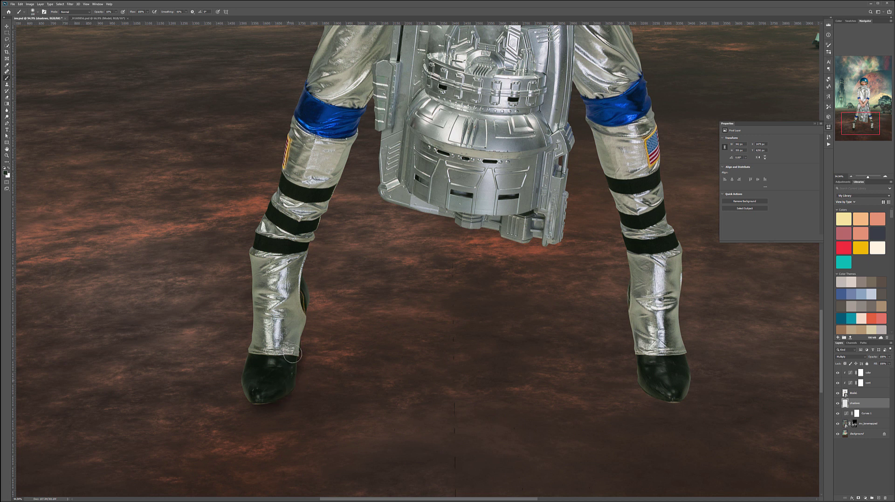
mouse_move(297, 345)
mouse_down()
mouse_move(257, 404)
mouse_move(264, 391)
mouse_move(267, 402)
mouse_move(299, 383)
mouse_move(280, 395)
mouse_move(286, 372)
mouse_move(291, 382)
mouse_move(288, 391)
mouse_move(284, 362)
mouse_move(297, 366)
mouse_move(287, 367)
mouse_move(295, 332)
mouse_move(274, 393)
mouse_up()
mouse_move(634, 334)
mouse_down()
mouse_move(639, 379)
mouse_move(663, 398)
mouse_move(650, 388)
mouse_move(683, 400)
mouse_move(672, 396)
mouse_move(681, 388)
mouse_move(673, 400)
mouse_move(651, 385)
mouse_up()
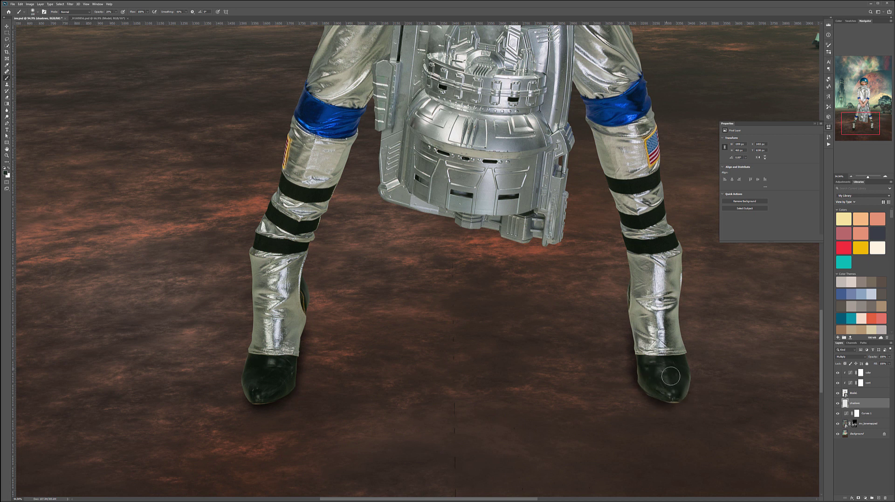
- Load the astronaut's outline as a selection and fill it with the dark foreground color on a new layer beneath the Model layer
scroll(538, 358, down, 4)
scroll(544, 358, down, 2)
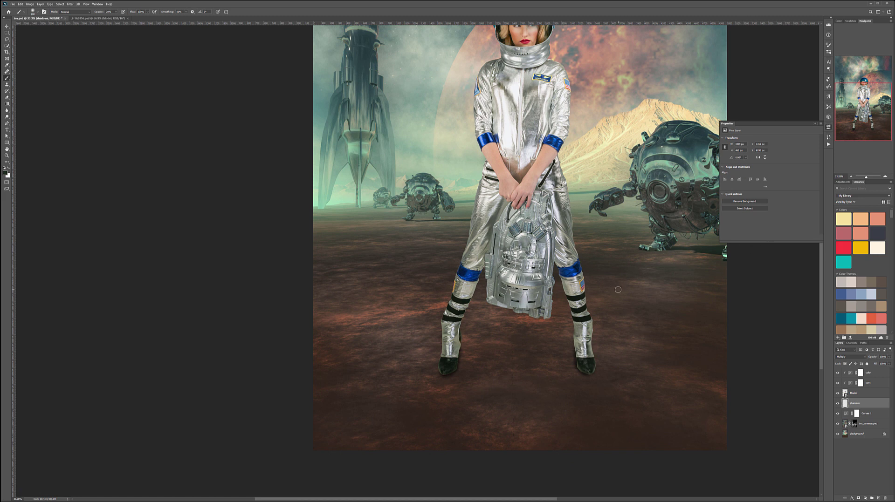
drag(607, 253, 538, 300)
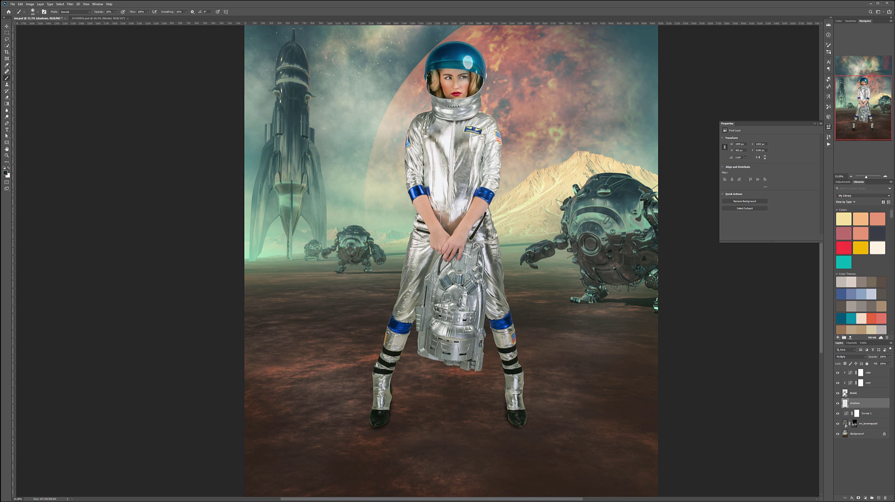
click(853, 393)
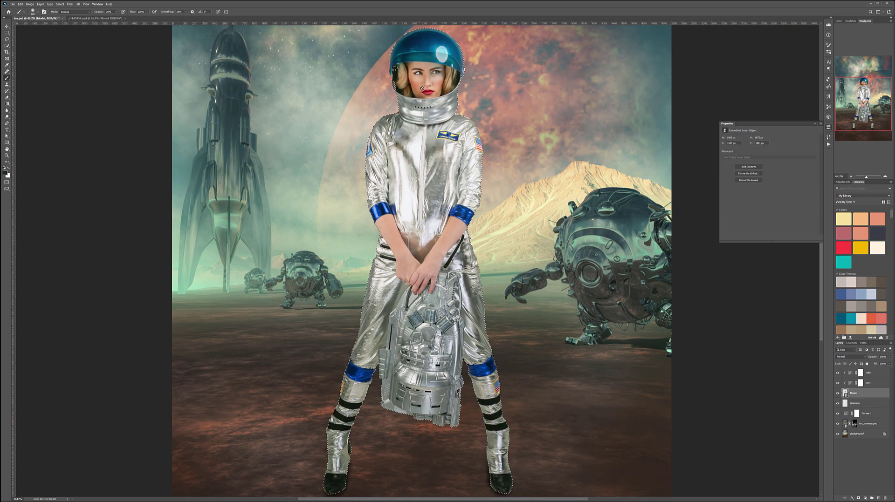
click(878, 499)
drag(866, 393, 854, 410)
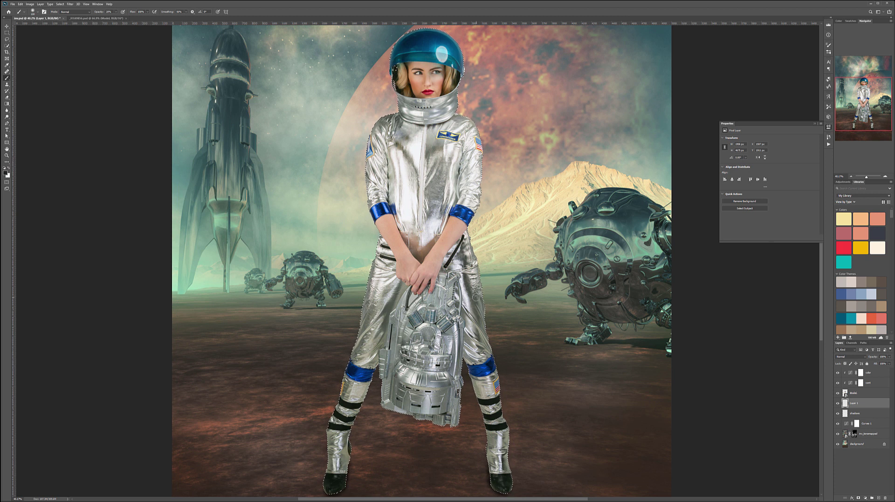
key(alt+BackSpace)
- Move the dark silhouette layer to the top of the layer stack and clear the selection
drag(864, 406, 864, 369)
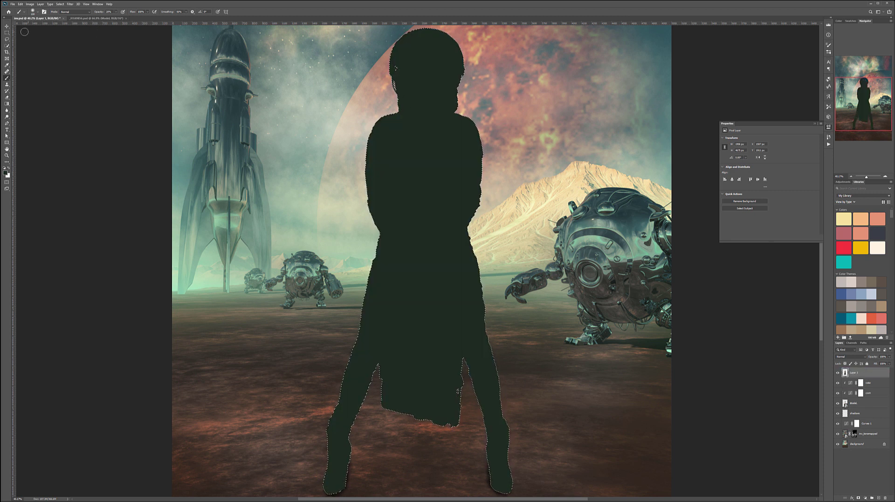
click(7, 33)
key(ctrl+d)
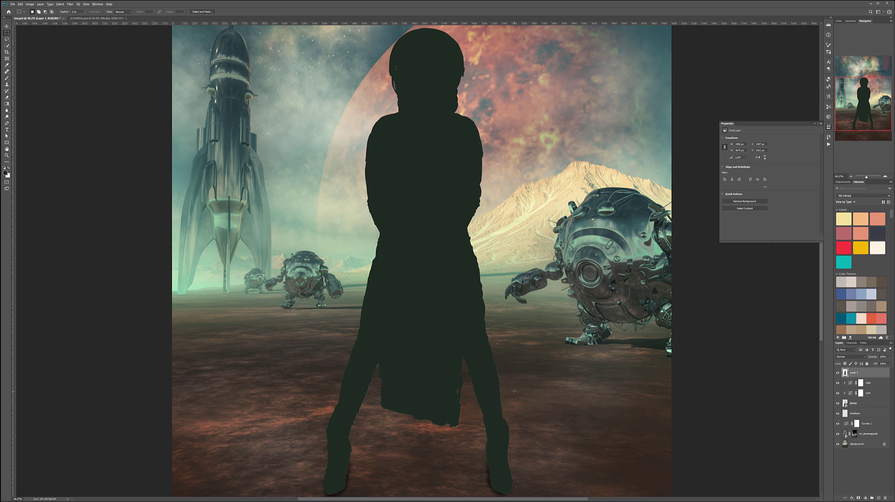
key(ctrl+minus)
key(ctrl+minus)
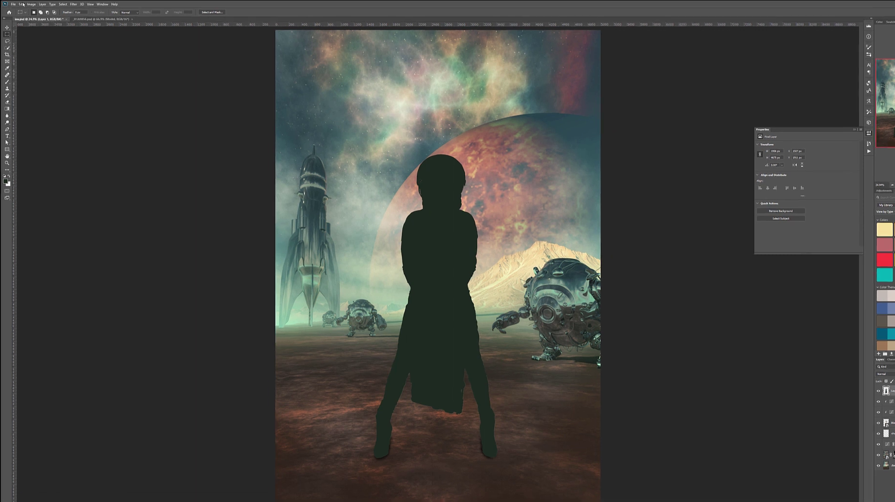
click(29, 5)
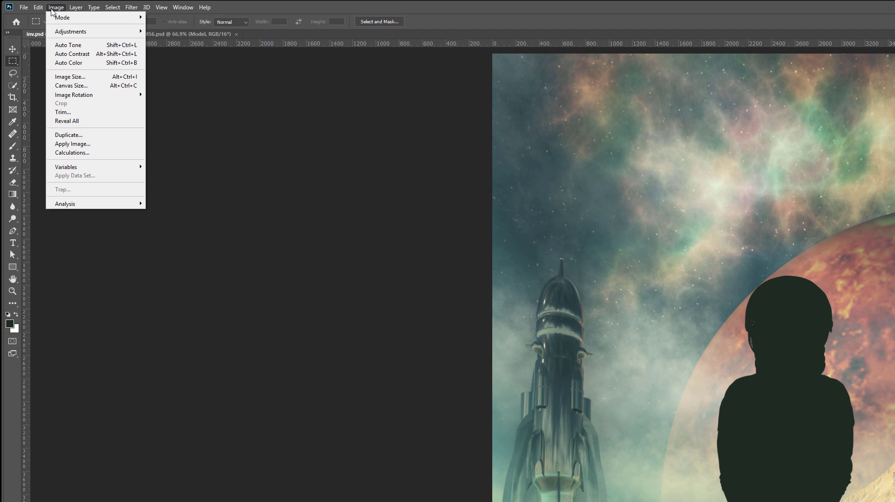
mouse_move(36, 8)
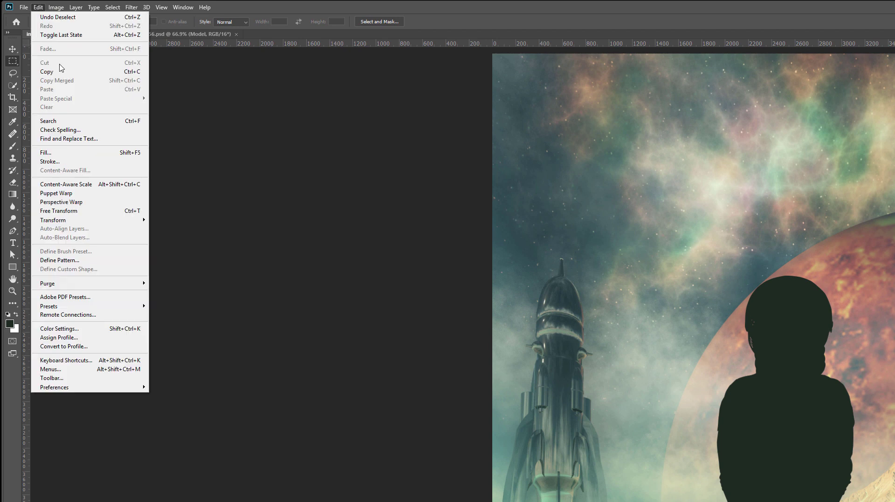
mouse_move(125, 221)
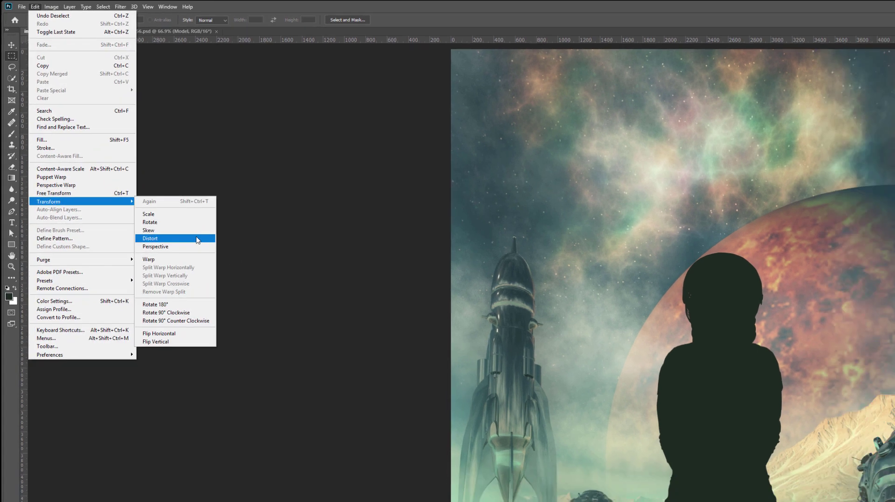
click(164, 260)
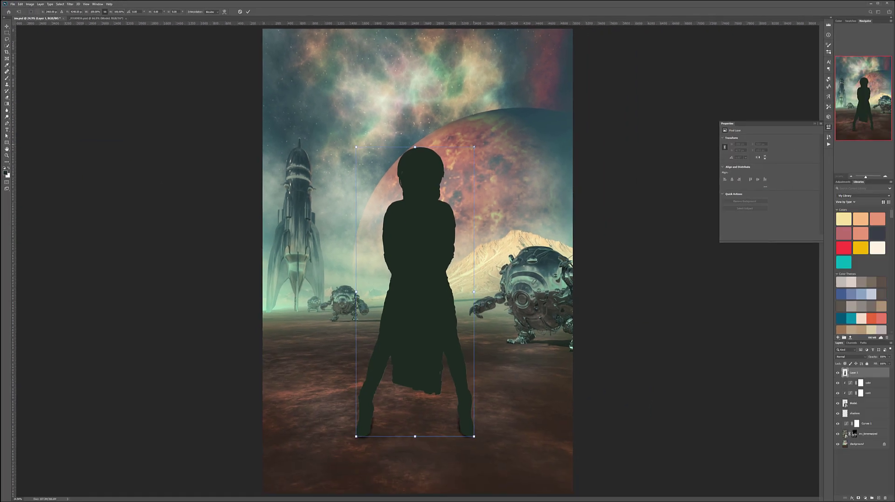
drag(473, 148, 709, 366)
drag(356, 147, 580, 367)
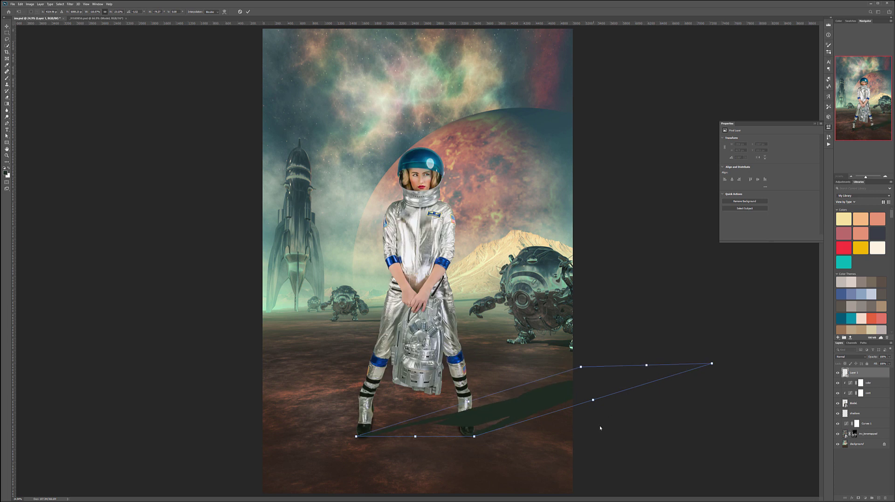
drag(712, 364, 665, 430)
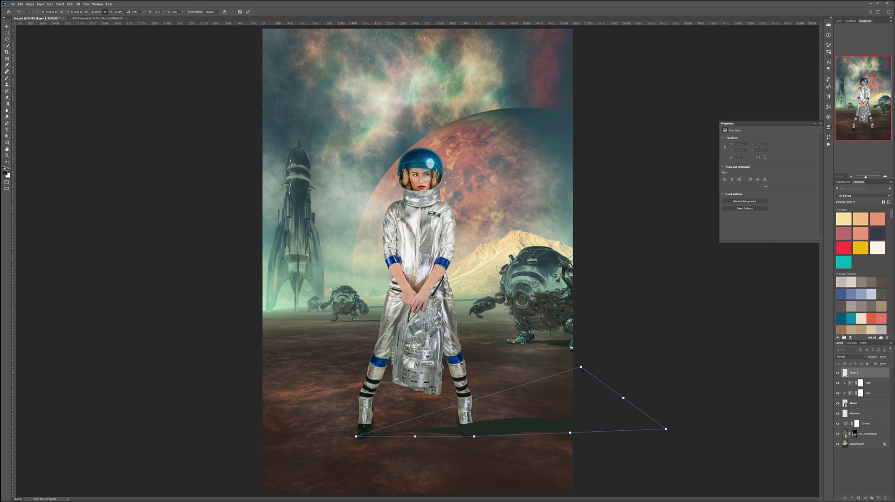
drag(583, 369, 586, 388)
key(Escape)
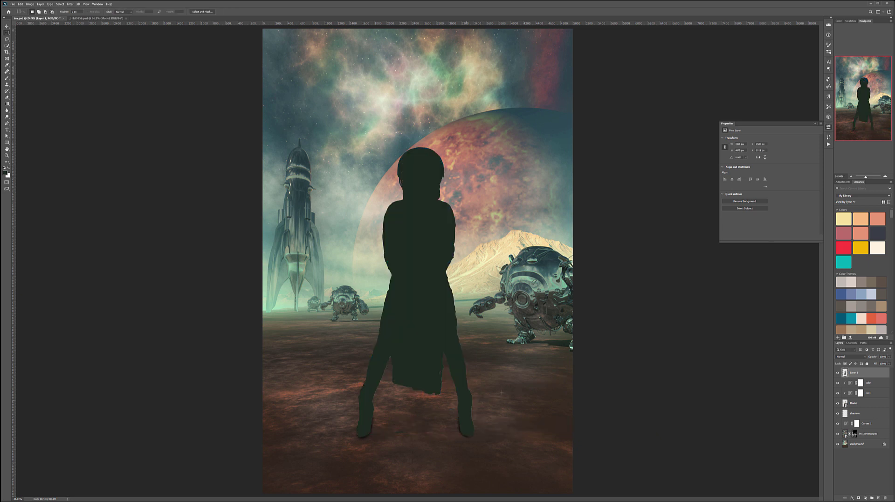
- Start a Puppet Warp on the dark silhouette layer and place pins on both boots and ankles
click(20, 4)
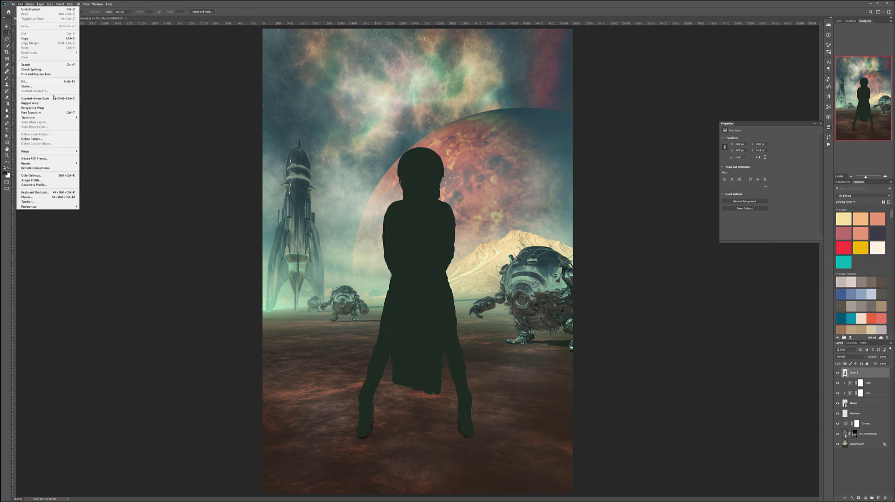
click(52, 103)
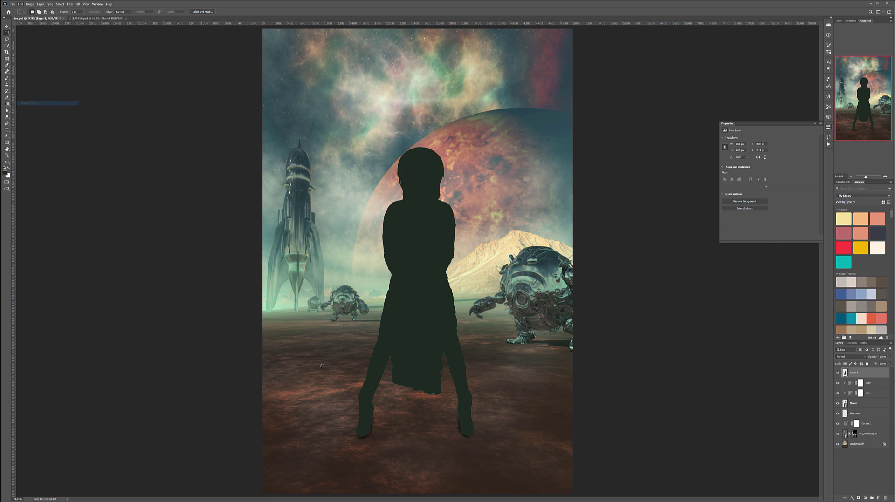
click(362, 430)
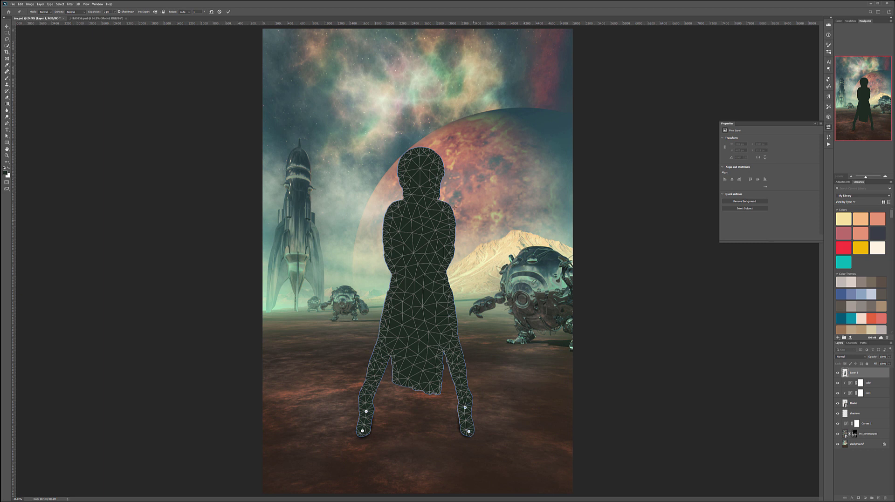
- Bend the silhouette down along the ground to the right past the canvas edge, adjust its leg and body pins, and apply the warp
drag(421, 163, 773, 416)
mouse_move(583, 410)
mouse_down()
mouse_move(599, 385)
mouse_move(625, 409)
mouse_move(581, 405)
mouse_move(591, 403)
mouse_up()
mouse_move(501, 409)
mouse_down()
mouse_move(492, 414)
mouse_move(499, 426)
mouse_move(473, 420)
mouse_move(506, 397)
mouse_up()
drag(429, 404, 429, 412)
drag(362, 431, 370, 412)
drag(430, 411, 475, 420)
drag(540, 419, 508, 396)
drag(563, 381, 564, 392)
key(Return)
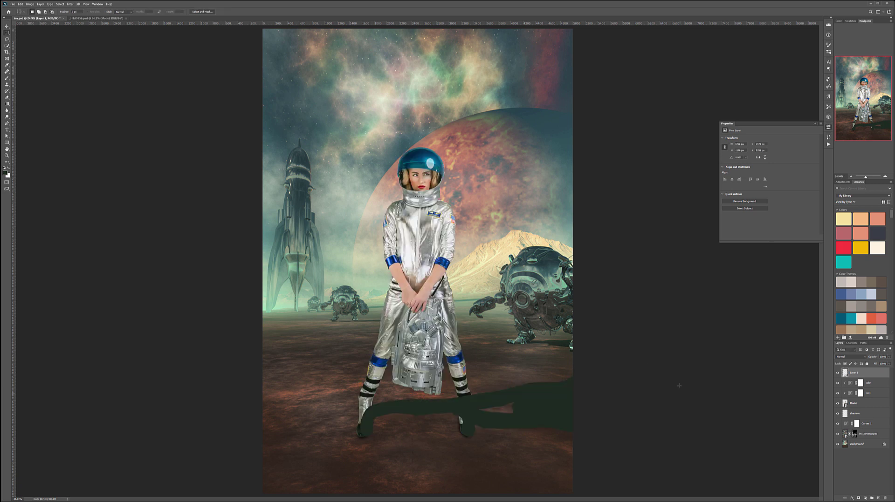
- Move the warped silhouette layer beneath the Model layer and set its blend mode to Multiply
drag(862, 373, 868, 408)
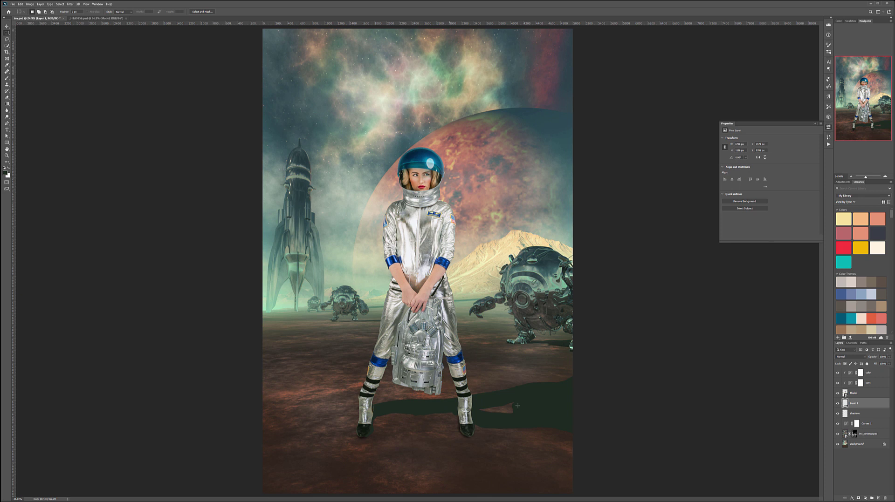
click(856, 357)
click(847, 377)
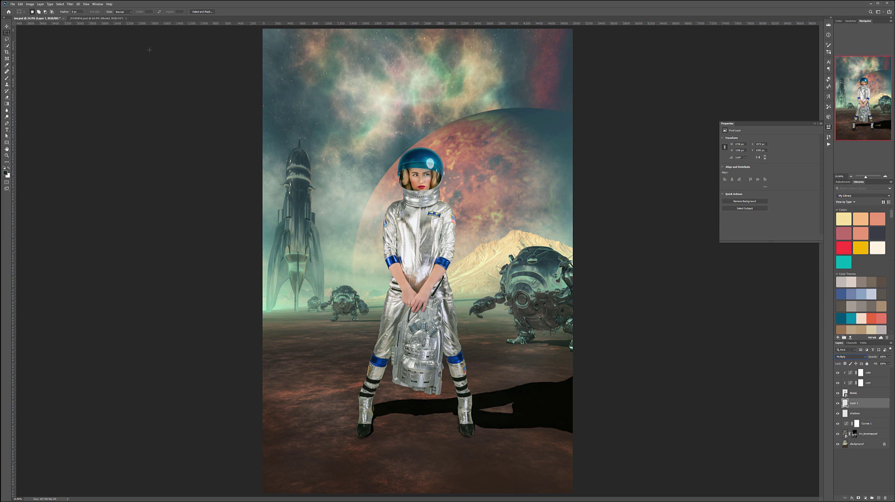
- Soften the edges of the cast shadow with a slight Gaussian Blur
click(71, 4)
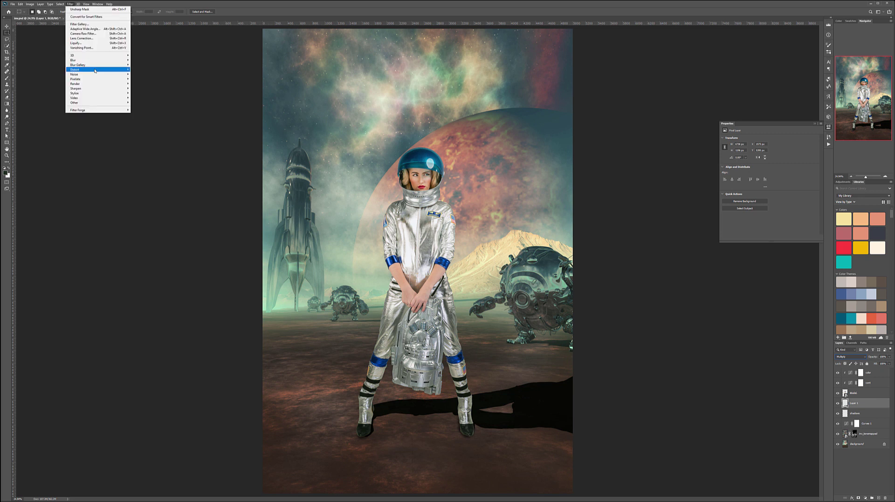
mouse_move(98, 60)
click(144, 79)
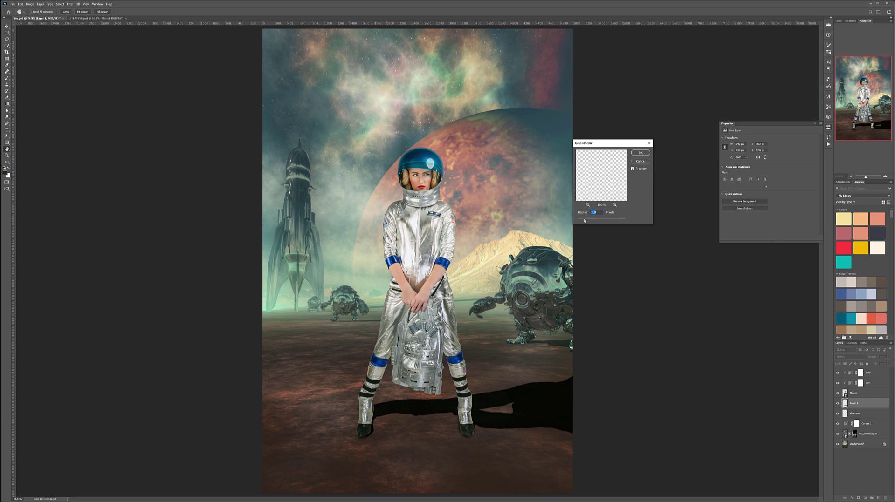
drag(593, 222, 595, 221)
click(638, 154)
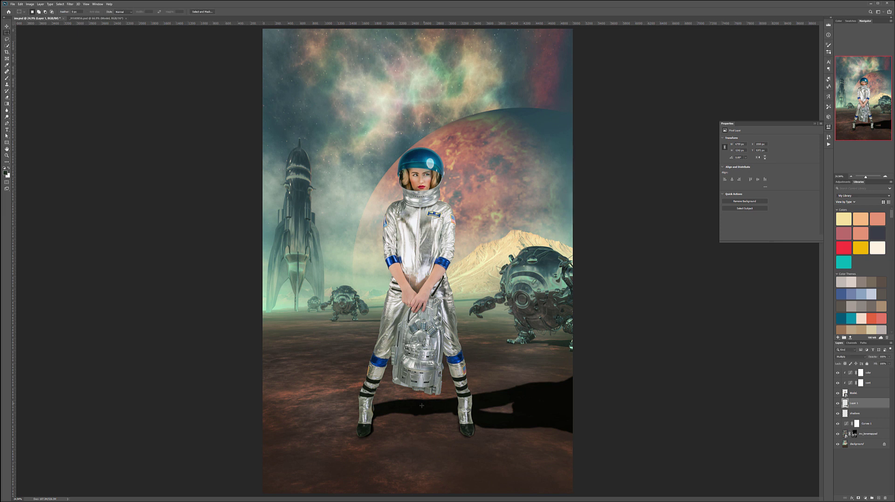
- Add a Tilt-Shift blur to the cast shadow, rotate its focus lines to vertical and centre it on the boot at the shadow's start
click(70, 4)
mouse_move(93, 65)
click(140, 74)
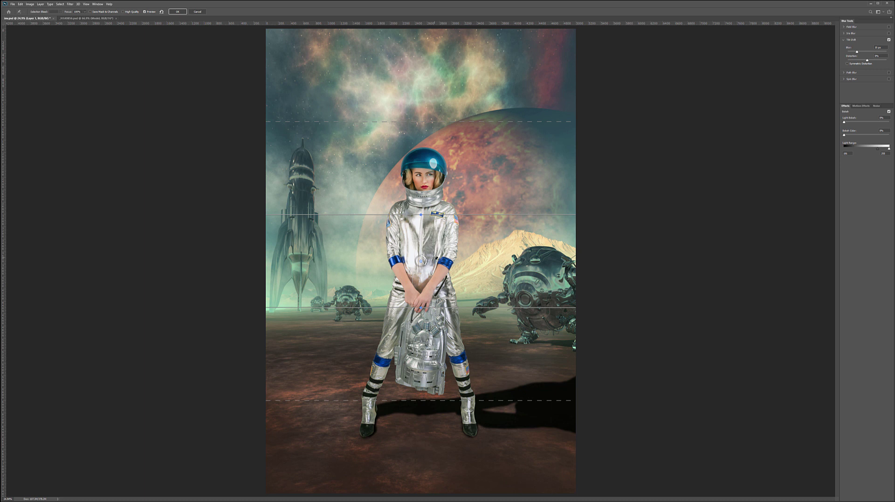
drag(511, 217, 420, 306)
mouse_move(448, 215)
mouse_down()
mouse_move(461, 208)
mouse_move(446, 216)
mouse_up()
drag(420, 261, 380, 410)
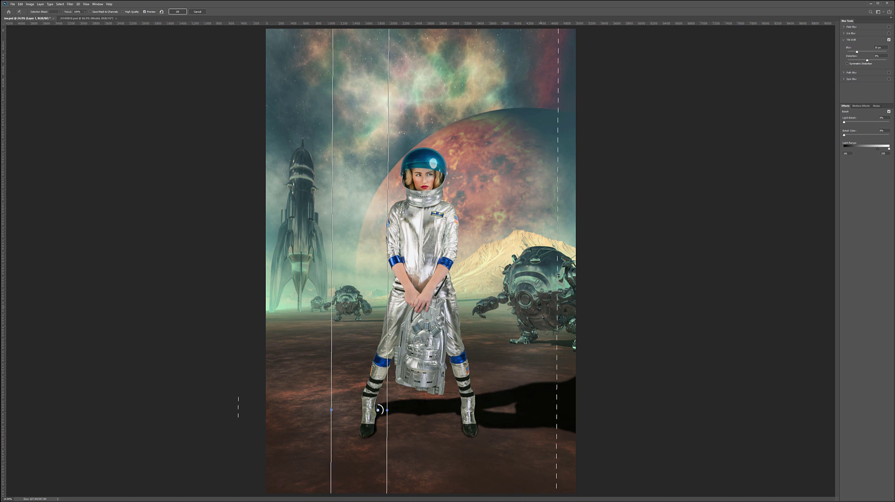
- Strengthen the Tilt-Shift blur, widen its sharp zone toward the astronaut's centre, and apply it to the cast shadow
drag(381, 415, 361, 414)
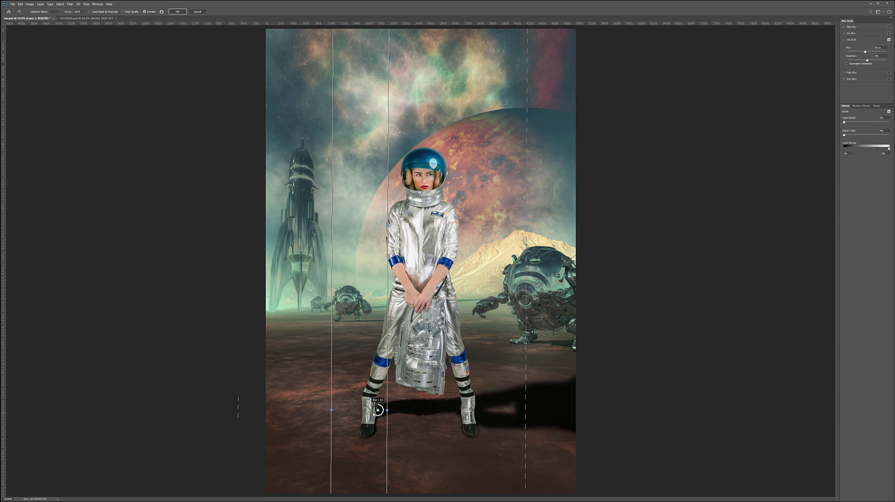
drag(387, 414, 411, 414)
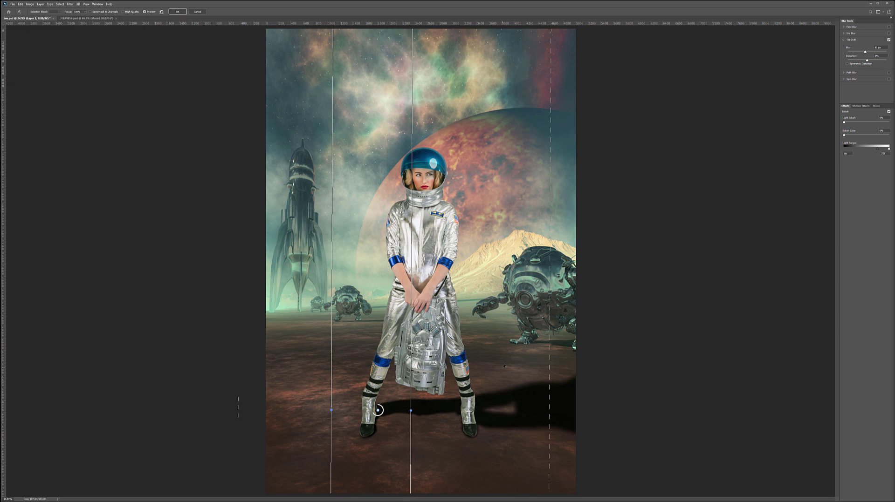
key(Return)
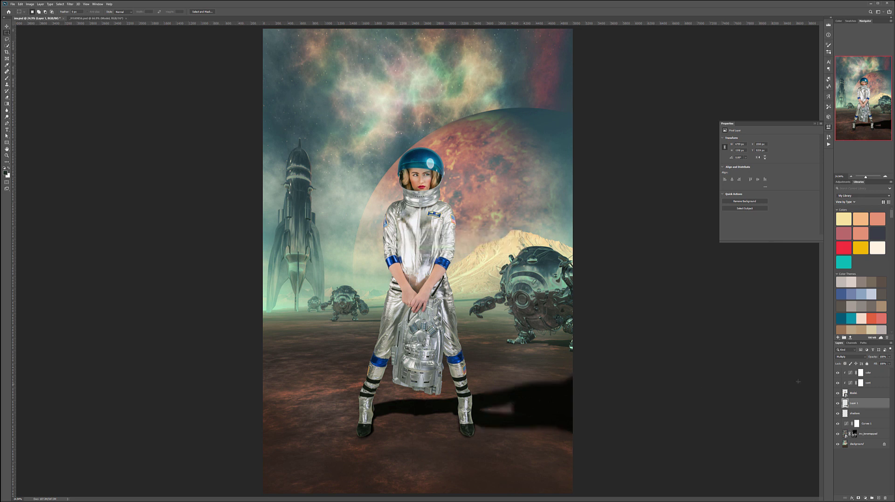
- Try the cast shadow layer at a reduced 77% opacity with the Normal, Darker Color and Soft Light blend modes
click(888, 356)
drag(872, 363, 884, 366)
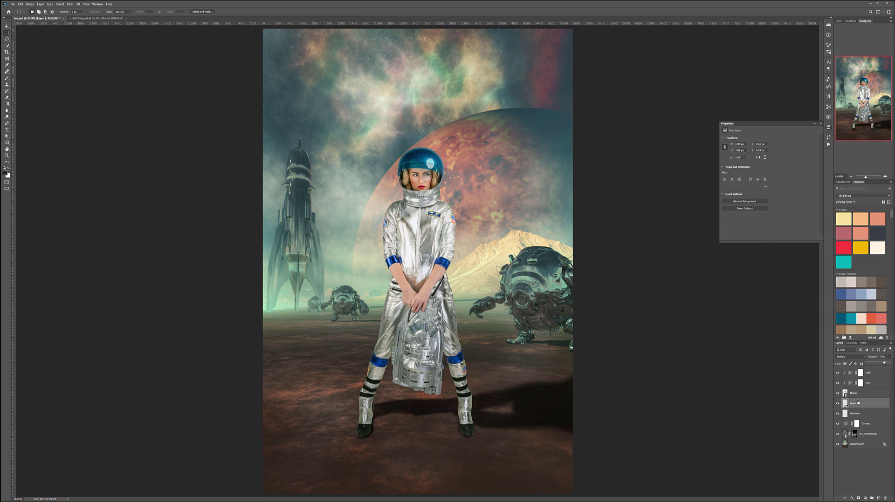
click(860, 357)
click(844, 362)
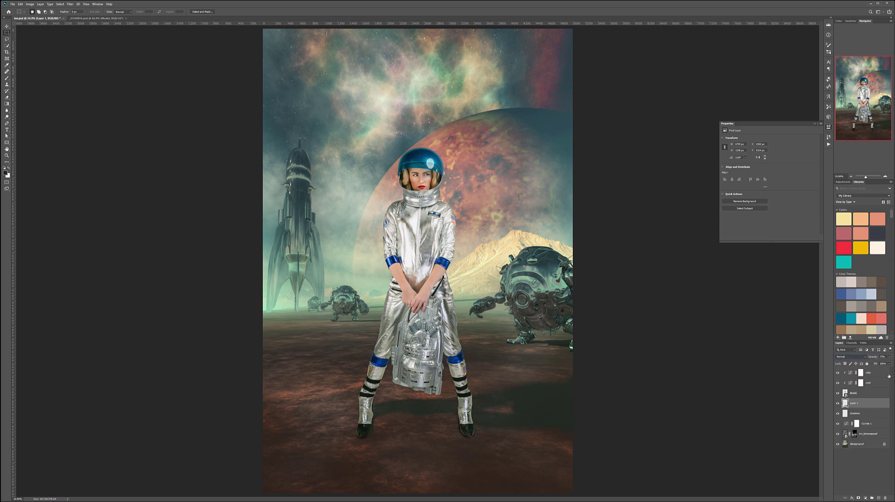
click(860, 358)
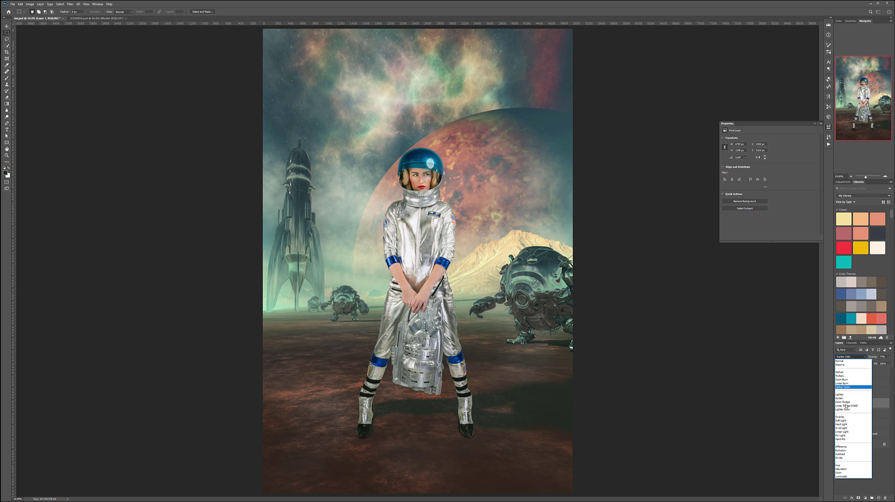
click(845, 412)
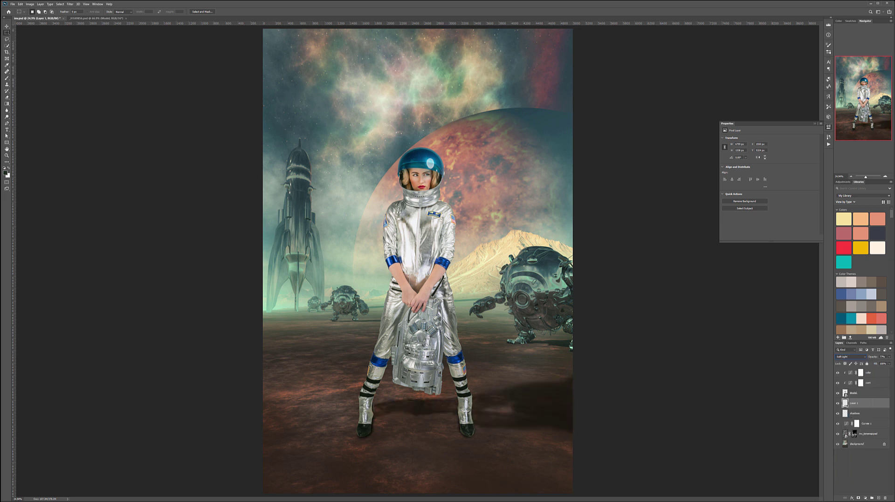
click(889, 358)
drag(889, 363, 889, 364)
- Set the cast shadow layer's blend mode to Multiply and lower its opacity to about 80%
click(849, 357)
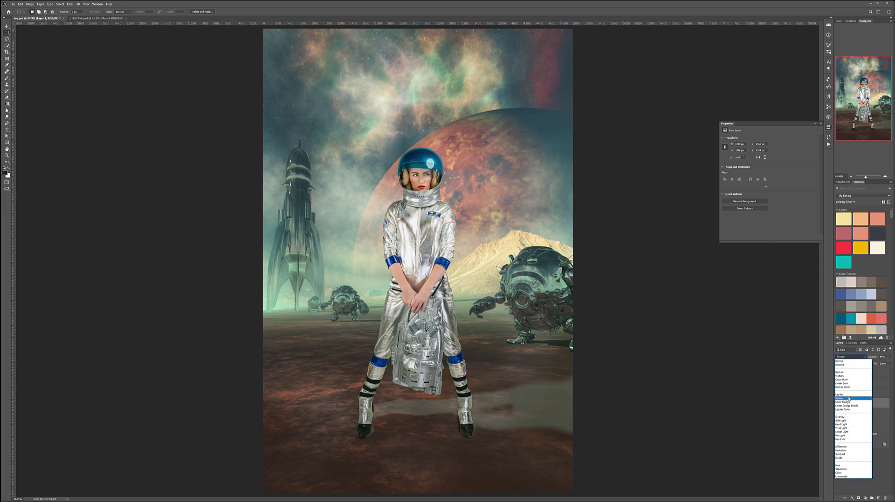
click(839, 376)
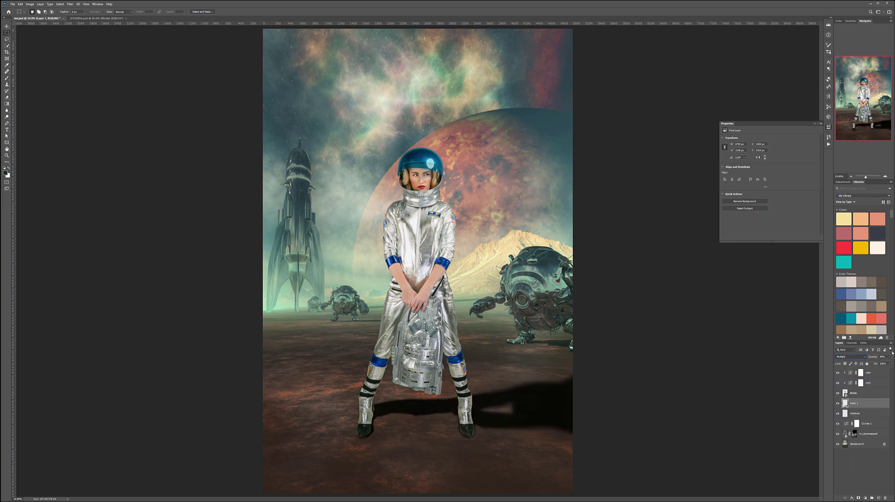
click(890, 358)
drag(866, 365, 885, 364)
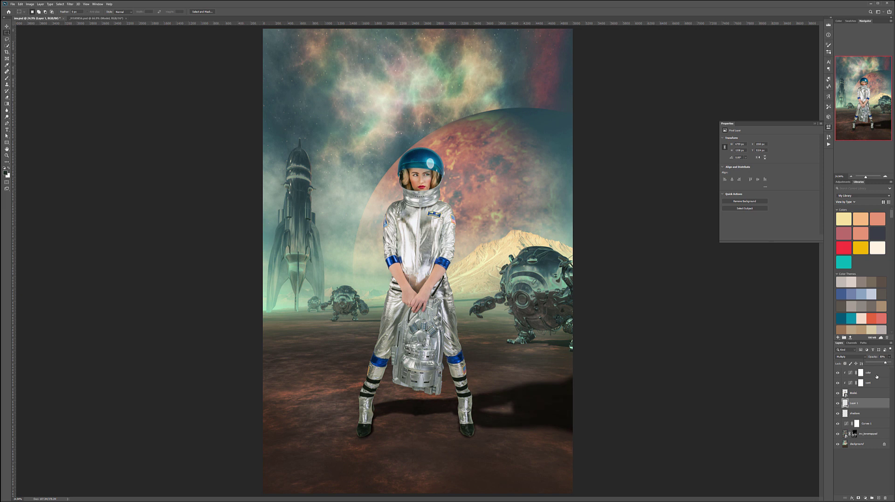
- Add a Curves adjustment layer above the cast shadow layer and clip it to that layer
click(865, 499)
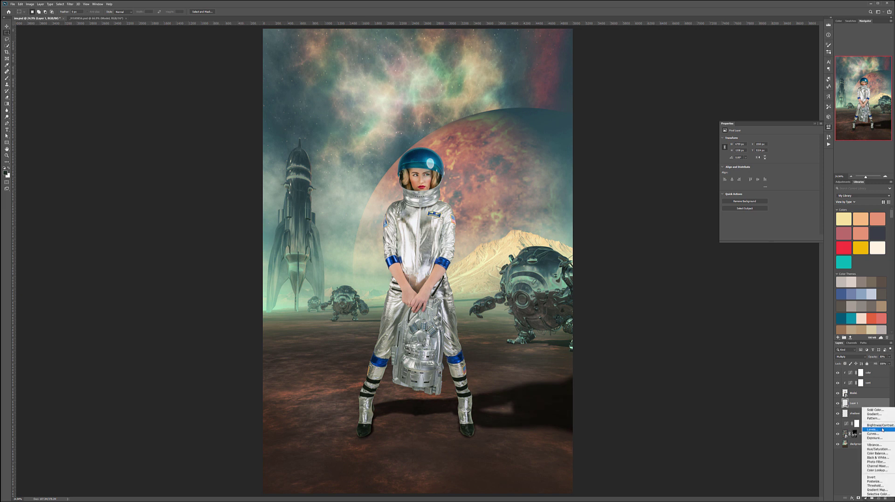
click(881, 433)
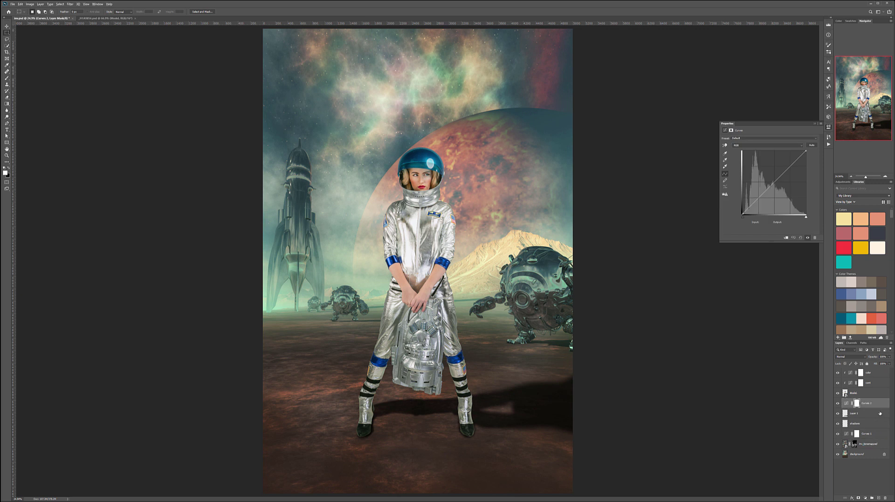
alt+click(855, 408)
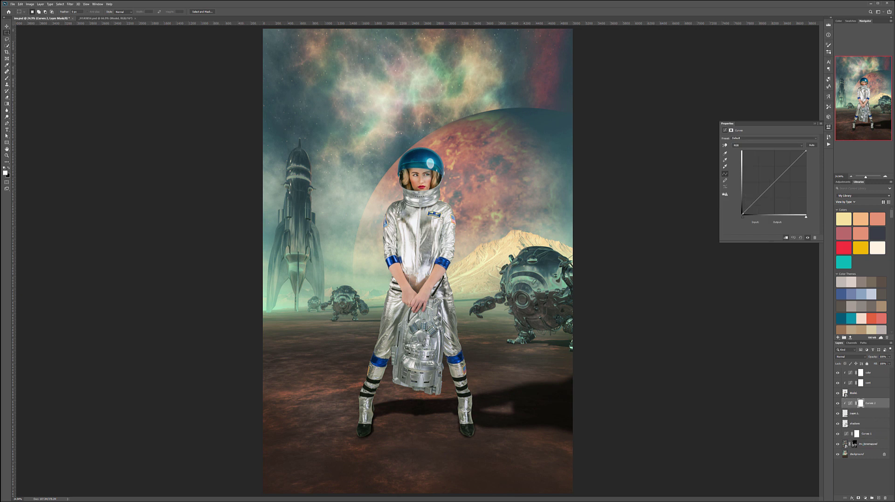
- Rename the cast shadow layer to drop_shadow
double_click(853, 413)
text(shadow)
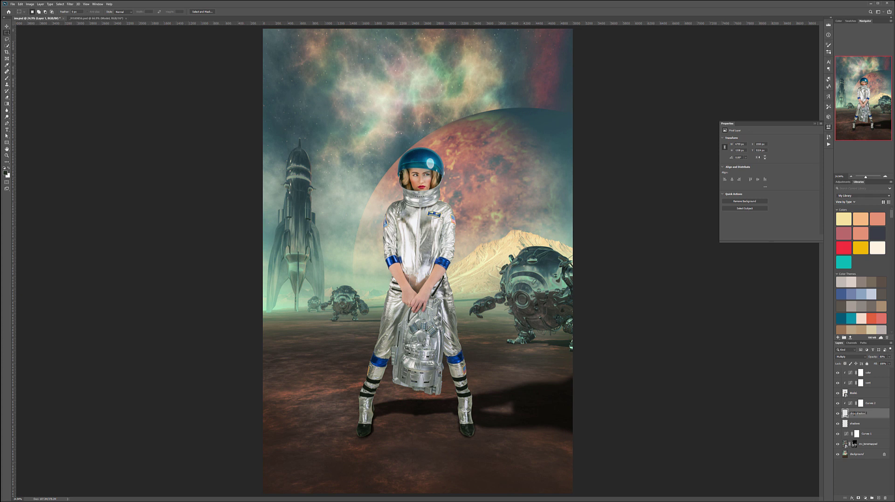
key(Return)
- Set the blend mode of the Curves layer clipped to the cast shadow to Color
click(860, 403)
click(850, 356)
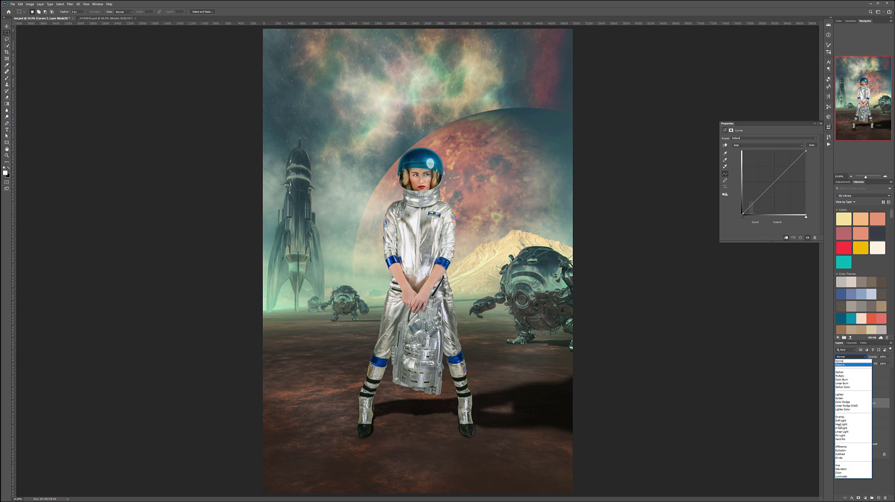
click(839, 473)
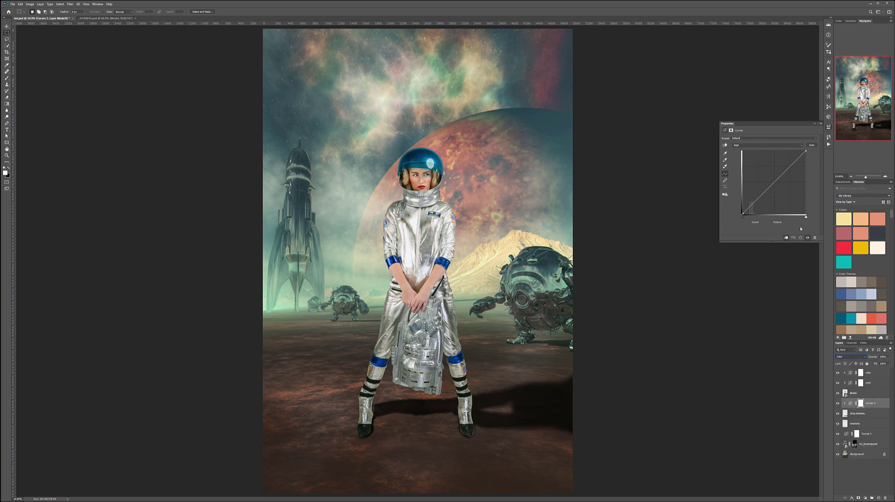
- Pull down the shadows in the Red channel of the Curves layer clipped to the cast shadow
click(765, 147)
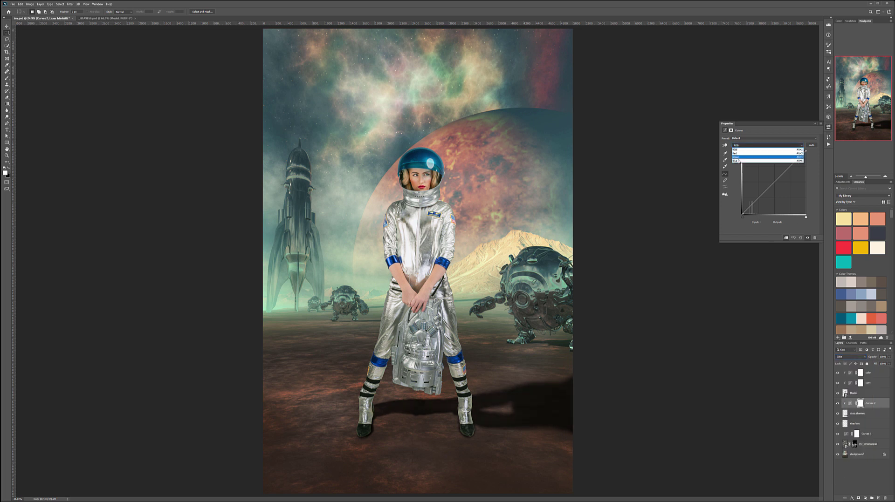
click(764, 152)
drag(765, 192, 748, 217)
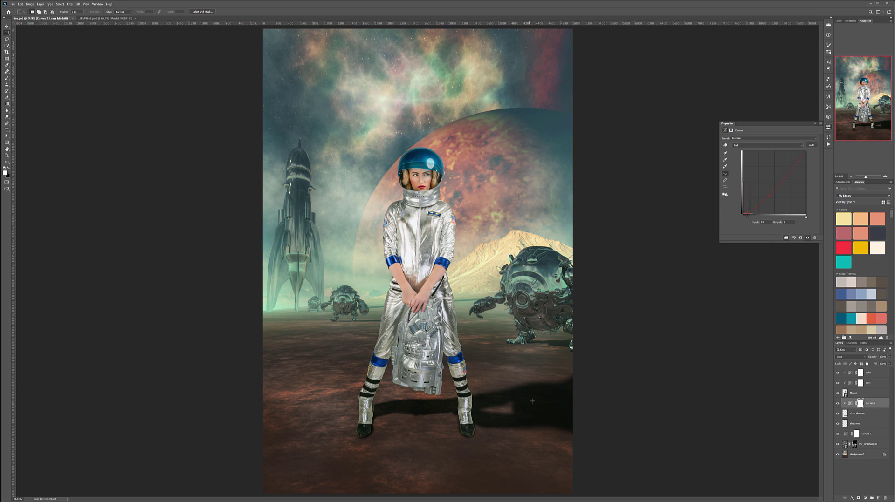
click(755, 146)
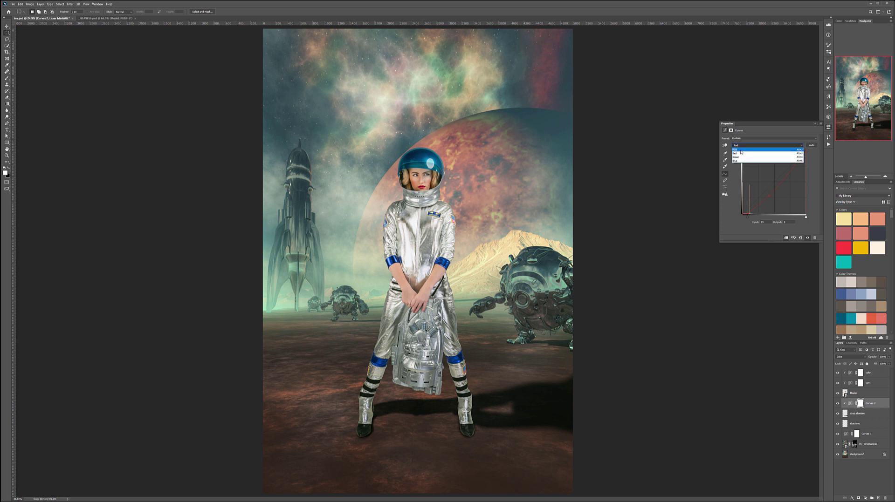
click(756, 150)
- Adjust the Blue channel and the composite RGB curve of the Curves layer clipped to the cast shadow
click(755, 146)
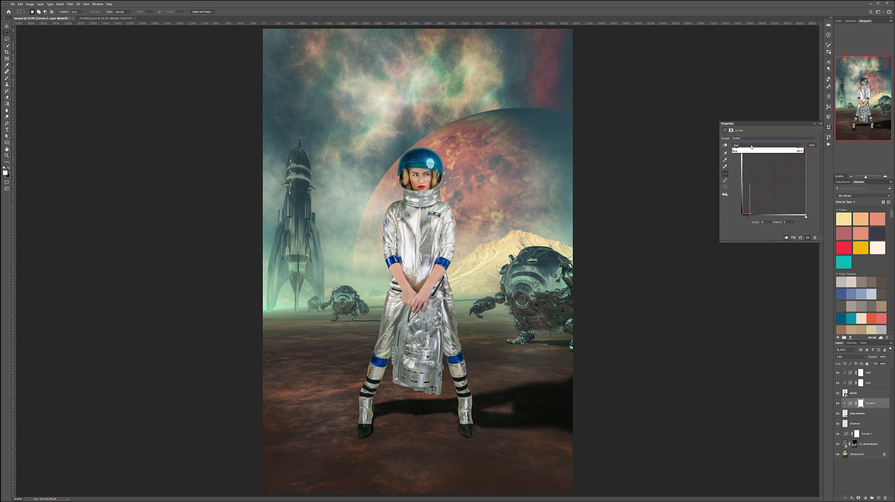
click(755, 162)
click(773, 183)
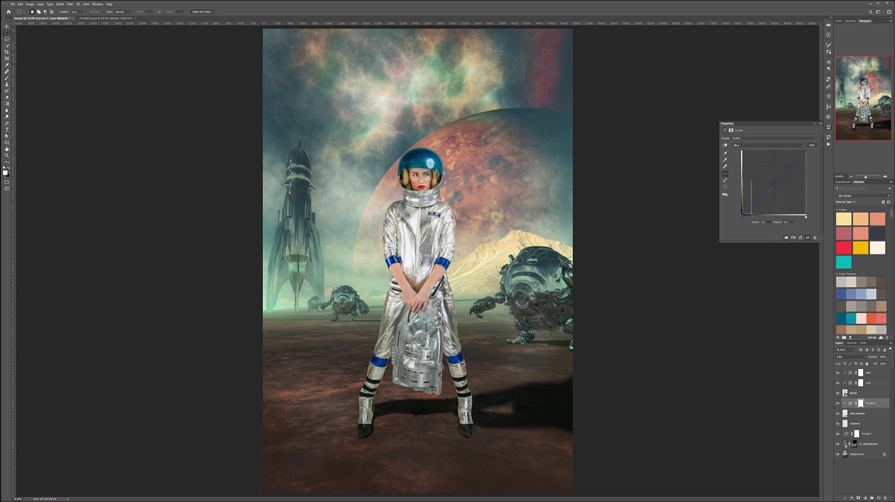
click(755, 145)
click(755, 149)
click(742, 215)
drag(760, 187, 775, 181)
- Lower the opacity of the drop shadow layer further to soften the cast shadow
click(861, 414)
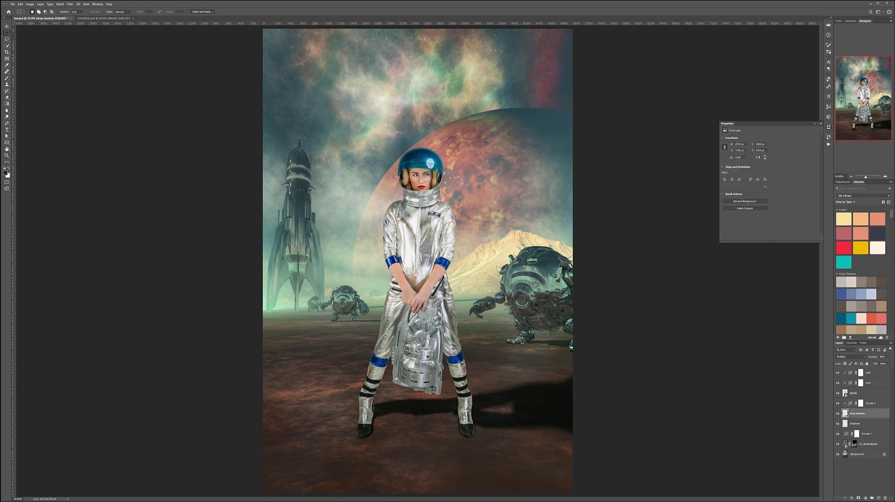
click(889, 357)
mouse_move(881, 364)
mouse_down()
mouse_move(872, 363)
mouse_move(880, 363)
mouse_up()
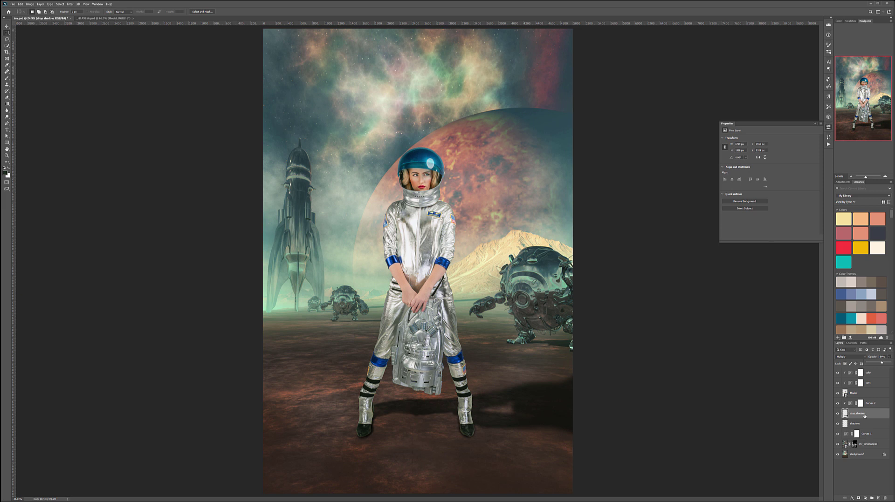
- Free Transform the drop shadow layer, squashing its height from the upper edge and rotating it slightly clockwise so it stays aligned with the feet
key(ctrl+t)
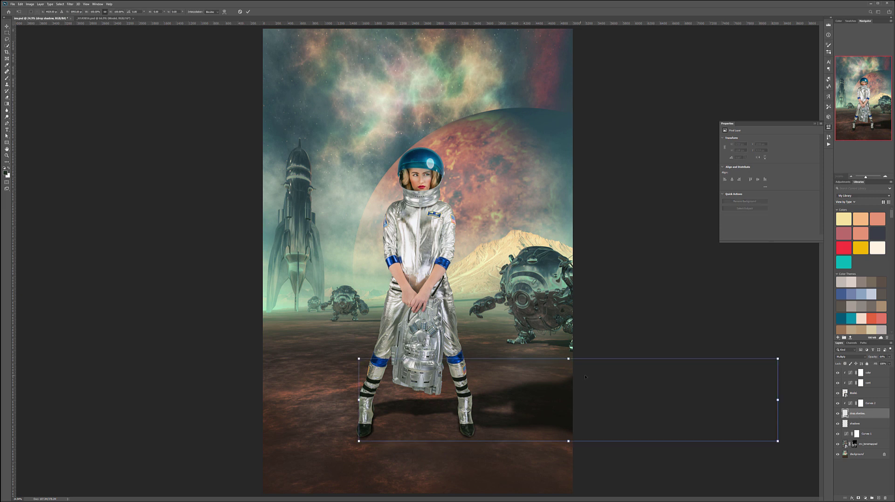
drag(777, 360, 776, 362)
drag(568, 359, 567, 371)
drag(785, 369, 793, 365)
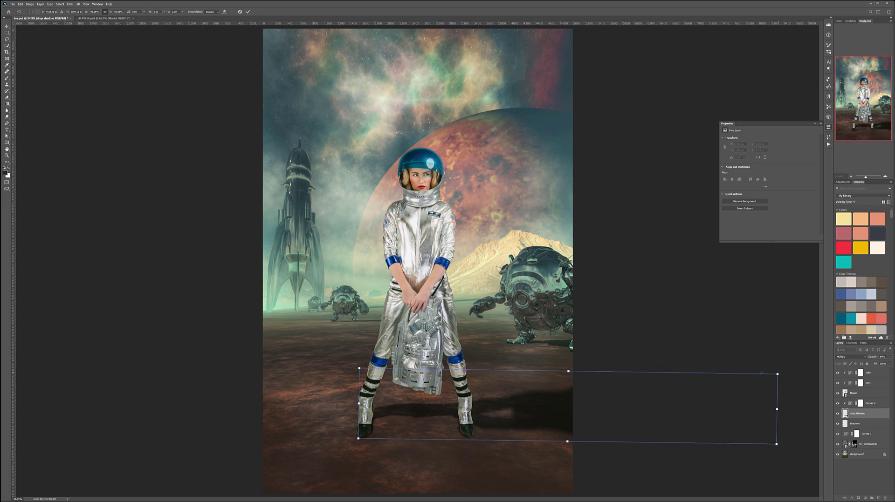
key(Return)
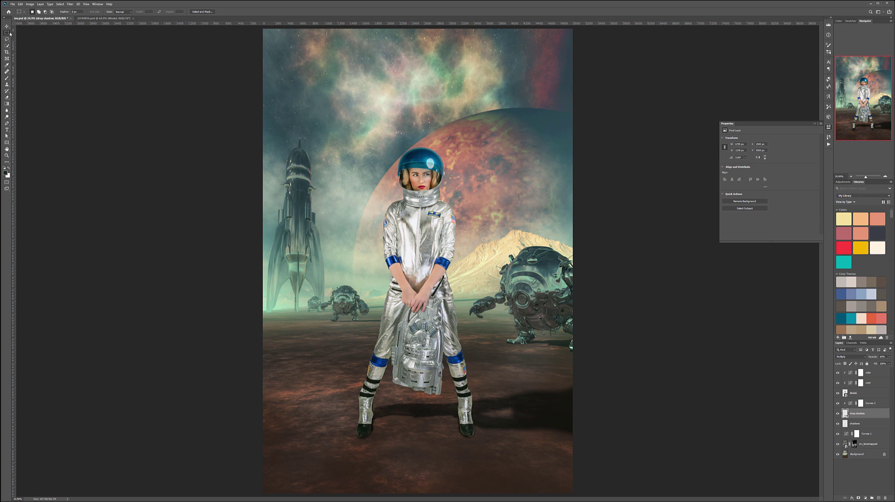
- Create a new layer for brush painting directly above the shadows layer and name it leg shadows
click(7, 77)
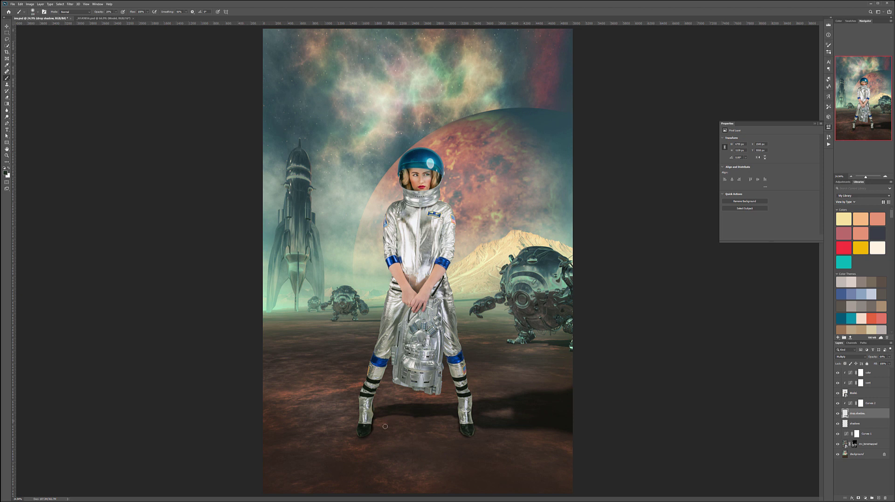
click(864, 425)
click(879, 498)
double_click(854, 424)
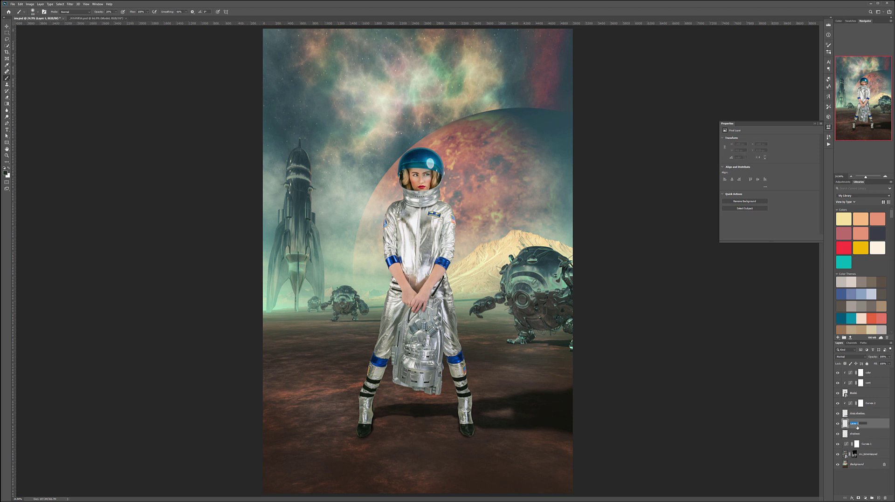
text(s)
text(ow shadows)
key(Return)
- Set the leg shadows layer to Multiply and paint soft black shading on the ground between and around the astronaut's feet
click(848, 357)
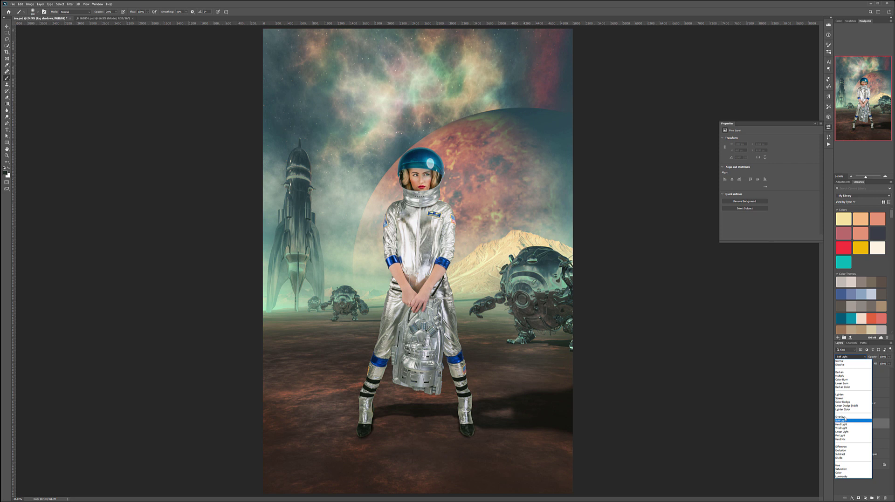
click(839, 376)
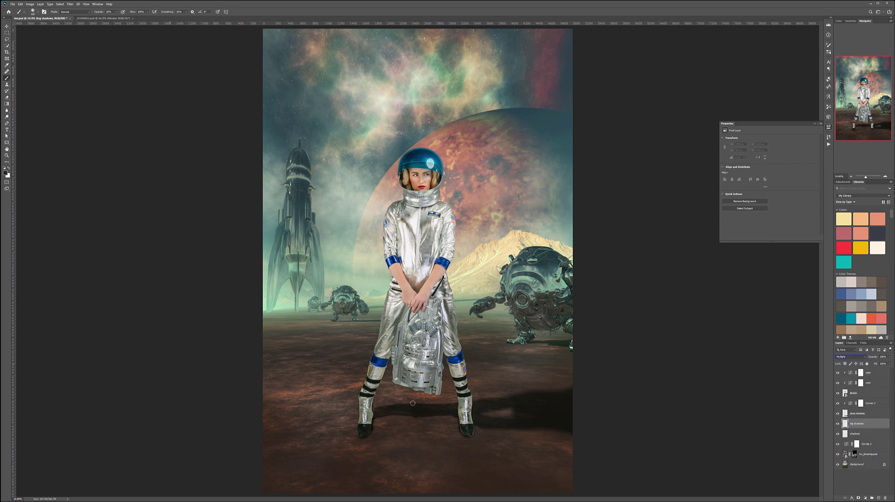
click(400, 414)
mouse_move(400, 414)
mouse_down()
mouse_move(369, 430)
mouse_move(375, 422)
mouse_move(554, 408)
mouse_move(430, 425)
mouse_move(383, 415)
mouse_move(432, 415)
mouse_move(406, 415)
mouse_move(418, 425)
mouse_move(363, 424)
mouse_move(362, 439)
mouse_move(453, 427)
mouse_move(452, 418)
mouse_move(435, 425)
mouse_move(455, 428)
mouse_move(411, 424)
mouse_move(473, 431)
mouse_move(464, 438)
mouse_move(508, 431)
mouse_move(359, 441)
mouse_move(366, 430)
mouse_move(354, 427)
mouse_move(335, 443)
mouse_move(339, 435)
mouse_move(465, 437)
mouse_up()
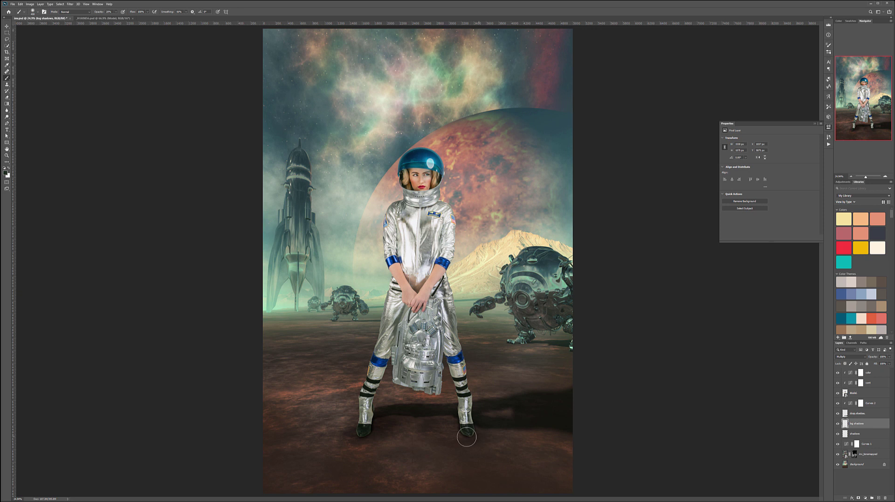
- Add a new layer clipped to the Model layer and name it self shadows
click(872, 396)
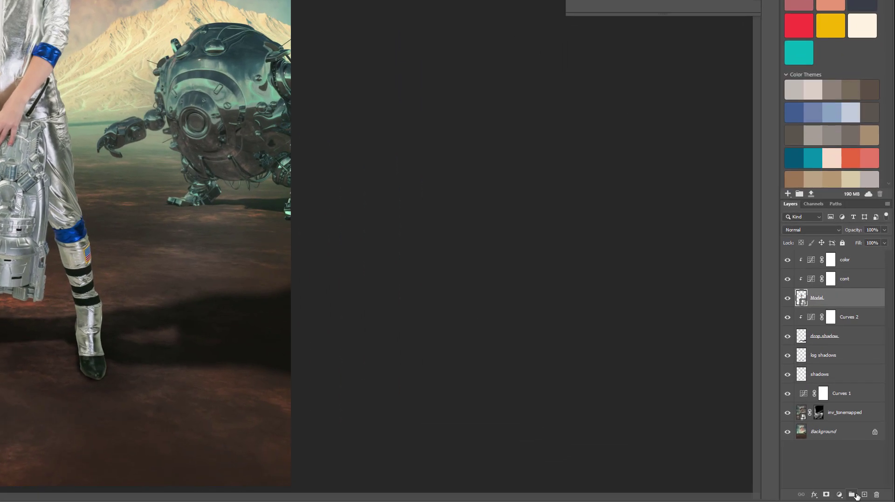
click(865, 495)
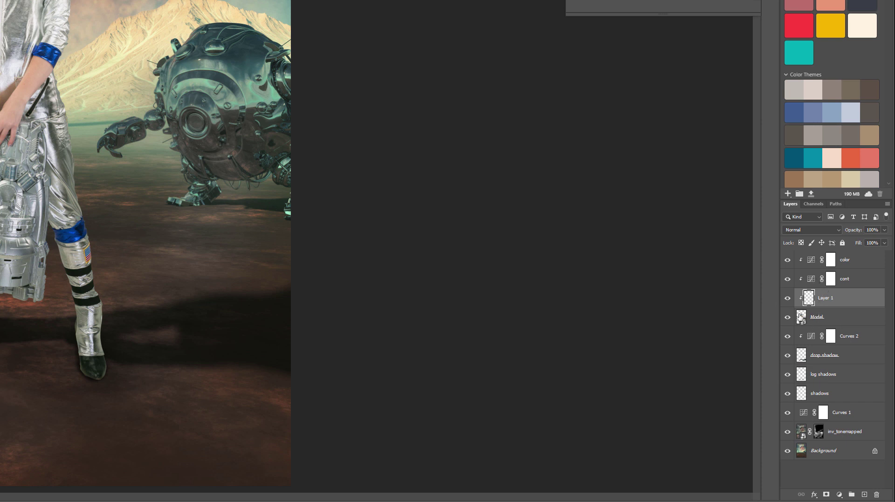
double_click(823, 298)
text(refl shadows)
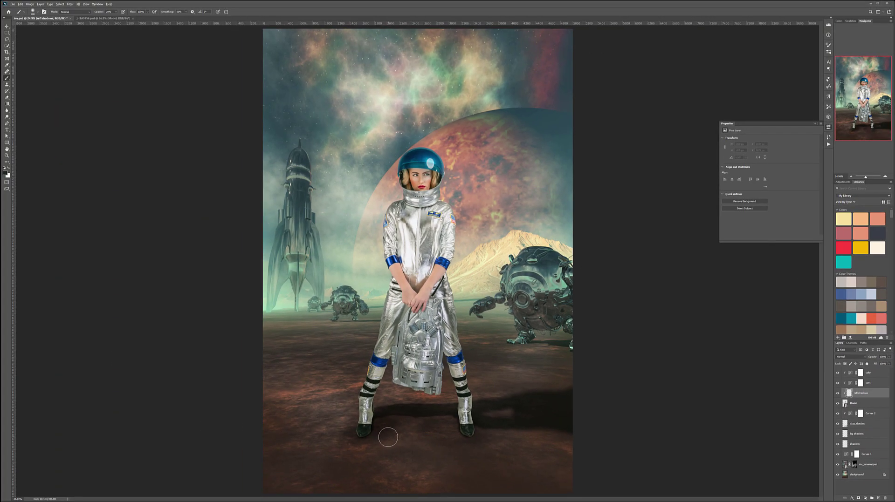
- Brush soft black shading over both of the astronaut's boots on the self shadows layer in Multiply mode
scroll(387, 437, up, 3)
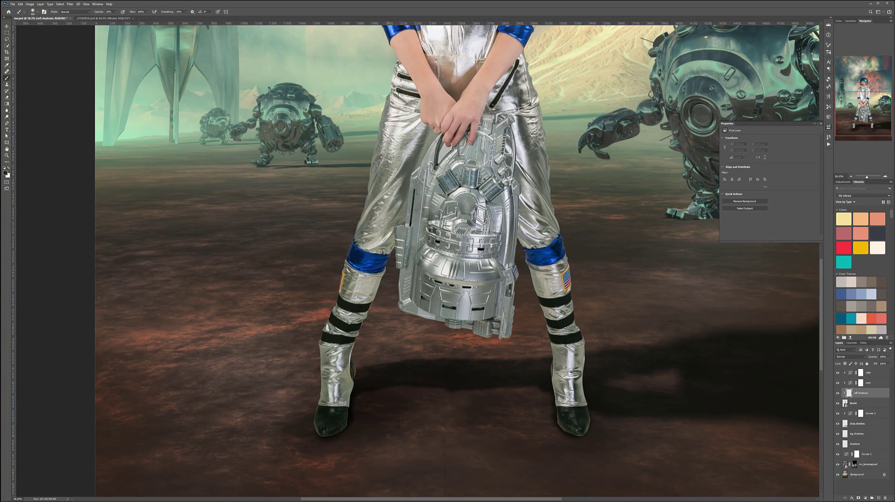
drag(624, 425, 537, 254)
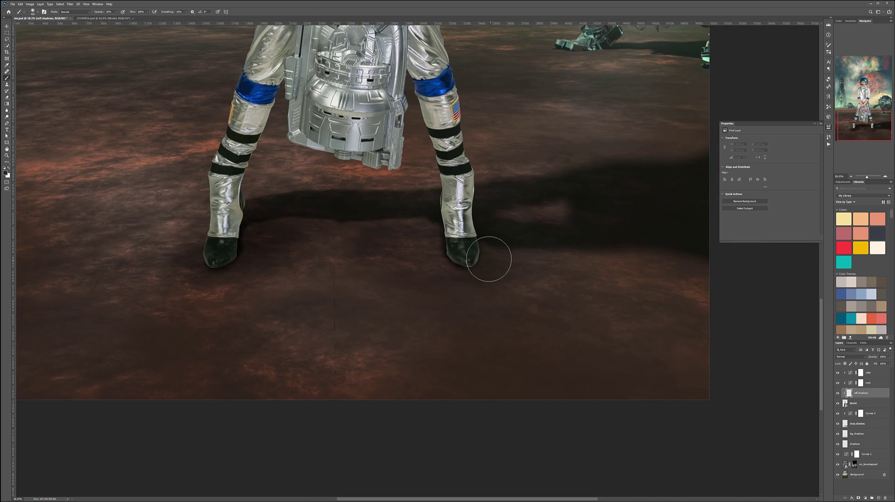
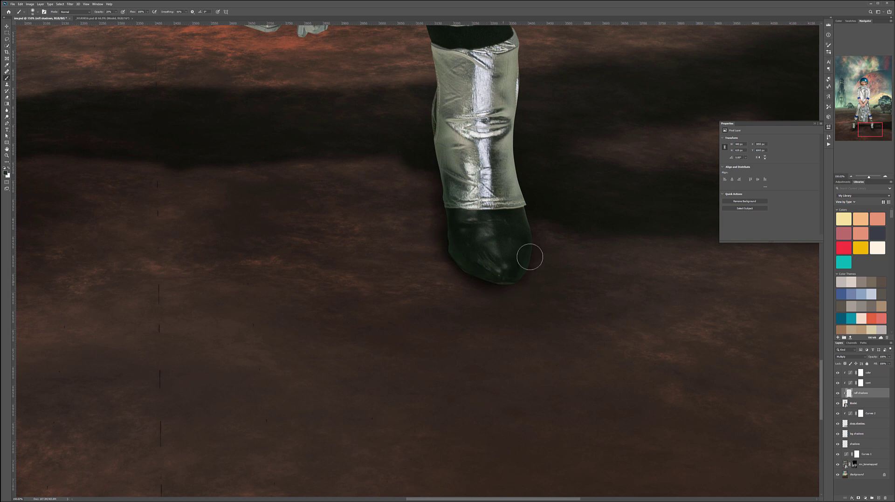
drag(419, 299, 528, 270)
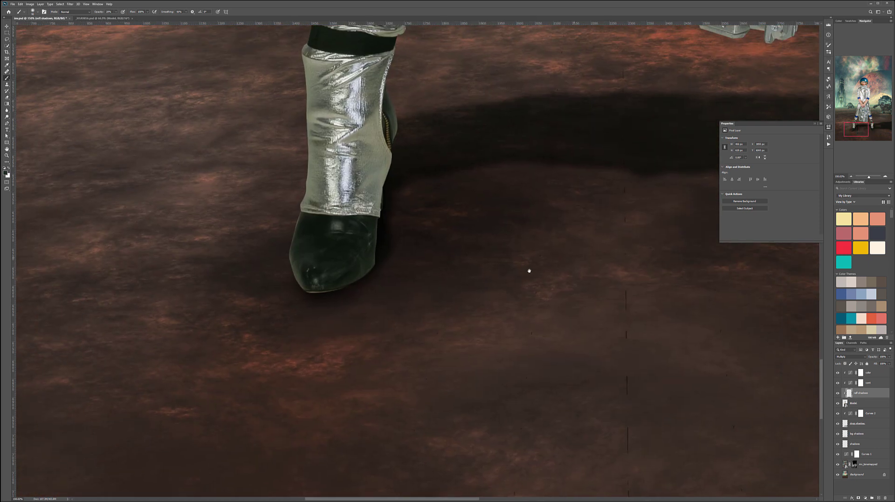
mouse_move(368, 219)
mouse_down()
mouse_move(365, 265)
mouse_move(345, 280)
mouse_move(373, 278)
mouse_move(321, 291)
mouse_move(299, 280)
mouse_move(368, 272)
mouse_move(385, 105)
mouse_move(375, 251)
mouse_move(294, 274)
mouse_move(294, 295)
mouse_move(353, 278)
mouse_up()
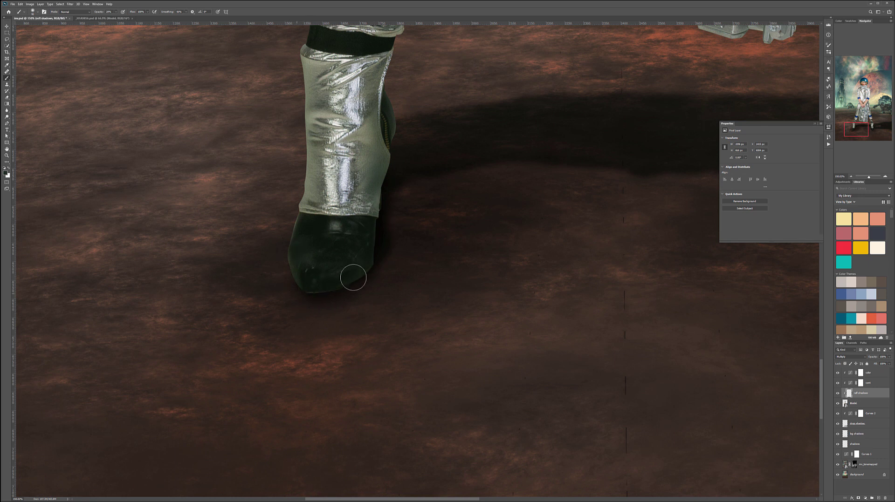
scroll(388, 240, down, 3)
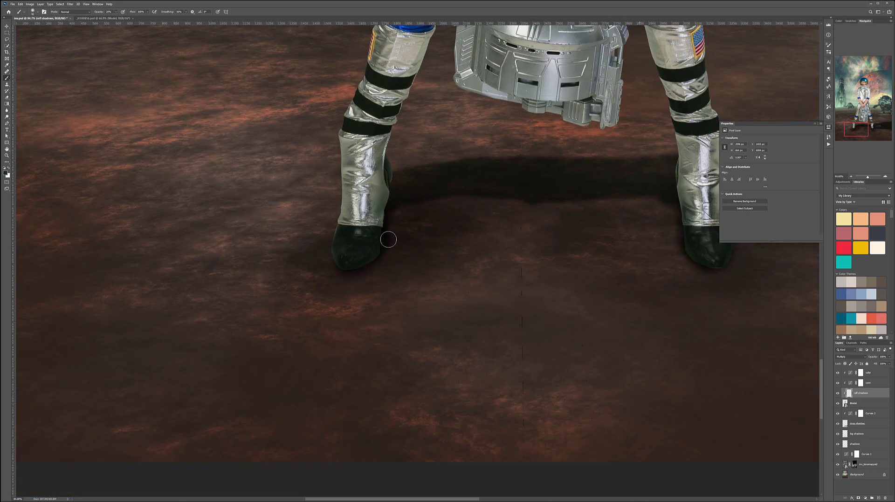
- Brush soft shading over the astronaut's lower legs and the suit behind the backpack on the self shadows layer
mouse_move(399, 154)
mouse_down()
mouse_move(373, 168)
mouse_move(368, 224)
mouse_up()
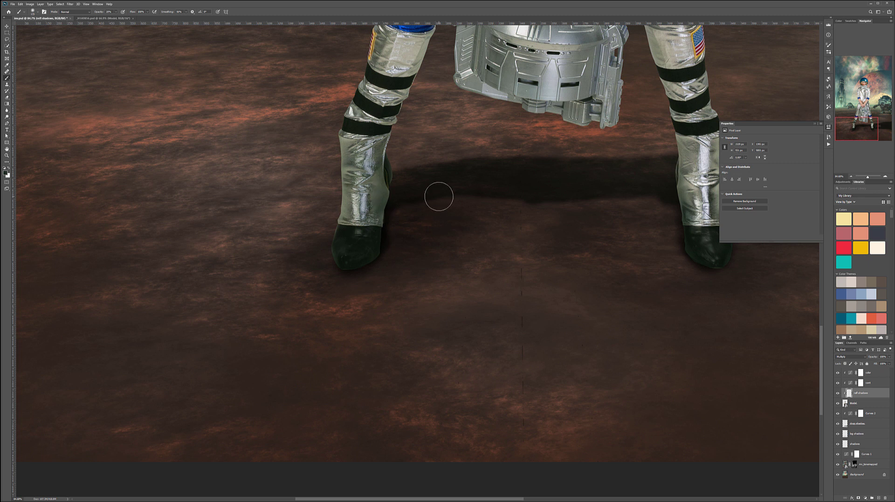
scroll(435, 199, down, 2)
mouse_move(438, 91)
mouse_down()
mouse_move(468, 143)
mouse_move(465, 135)
mouse_move(511, 154)
mouse_up()
mouse_move(566, 108)
mouse_down()
mouse_move(580, 140)
mouse_move(583, 130)
mouse_move(596, 201)
mouse_move(608, 212)
mouse_up()
mouse_move(431, 101)
mouse_down()
mouse_move(397, 139)
mouse_move(385, 193)
mouse_up()
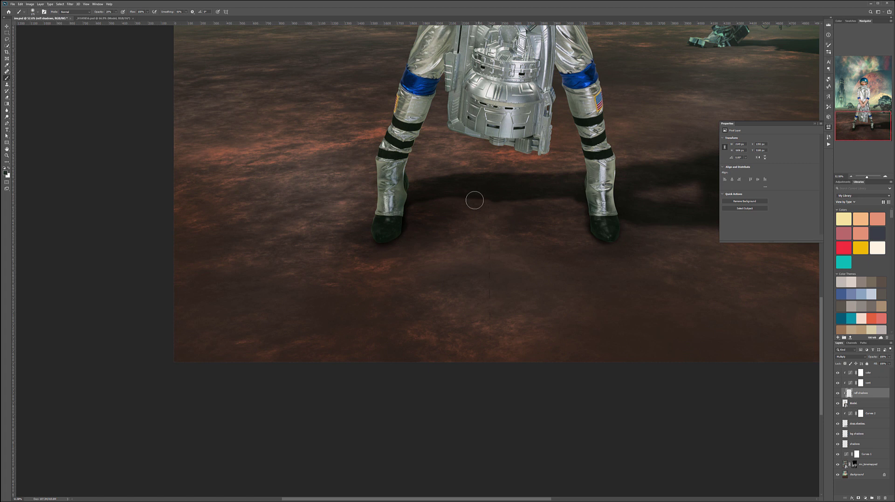
- Compare the full composite with and without the self shadows layer, leaving the layer visible
key(ctrl+0)
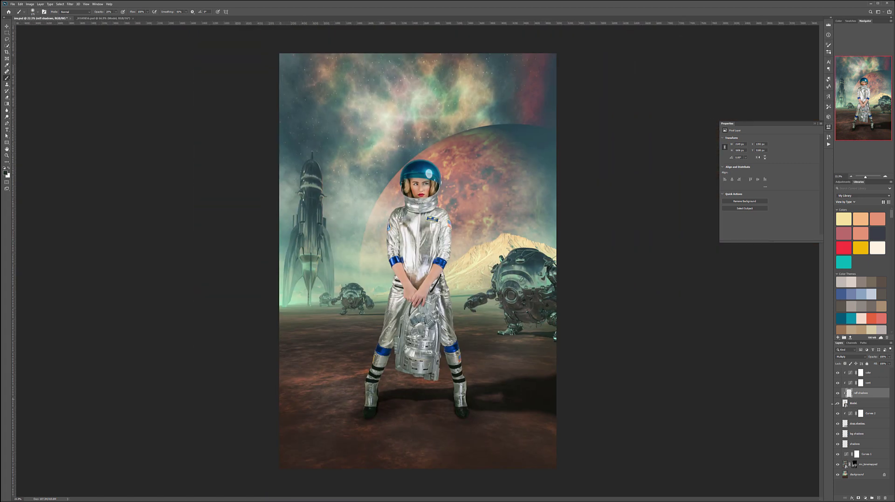
click(838, 394)
click(837, 394)
click(837, 394)
click(837, 394)
- Lower the opacity of the shadows layer to soften the contact shadows under the feet
click(867, 444)
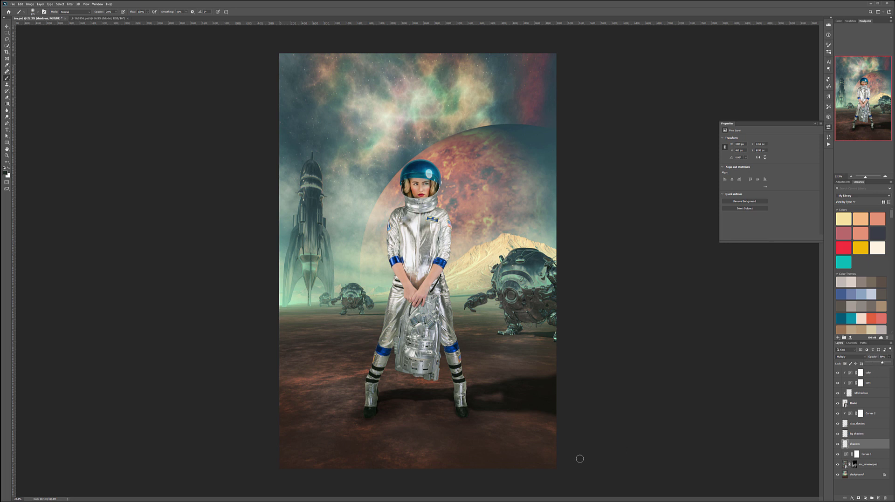
click(7, 27)
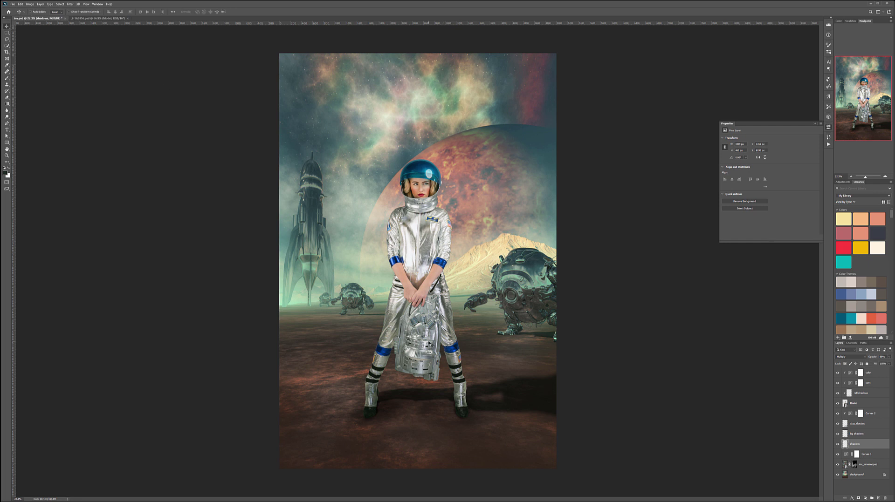
scroll(429, 343, down, 4)
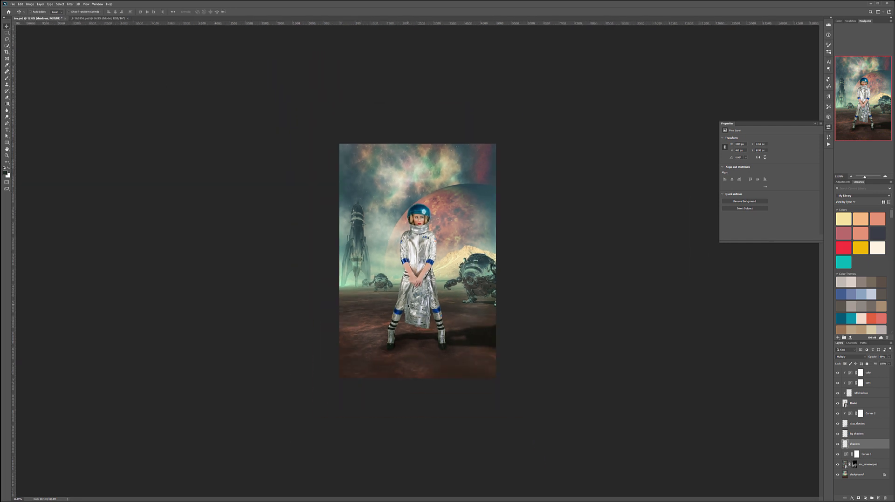
scroll(408, 305, up, 2)
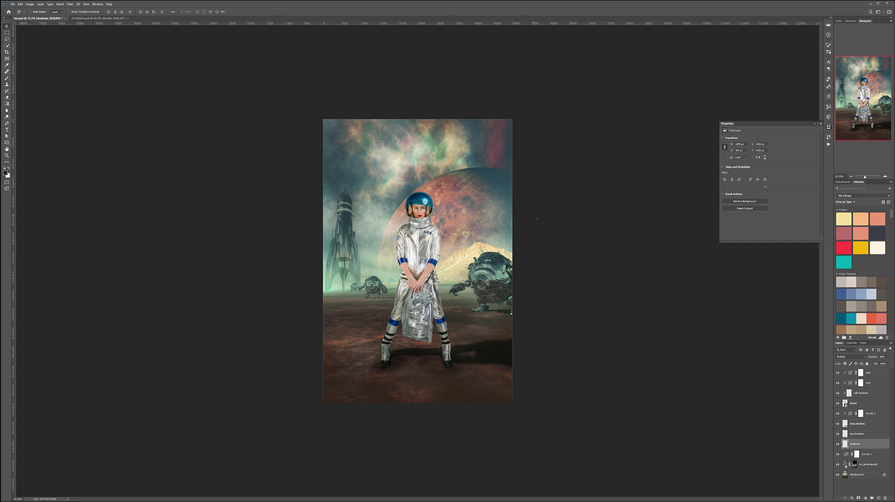
scroll(457, 209, up, 2)
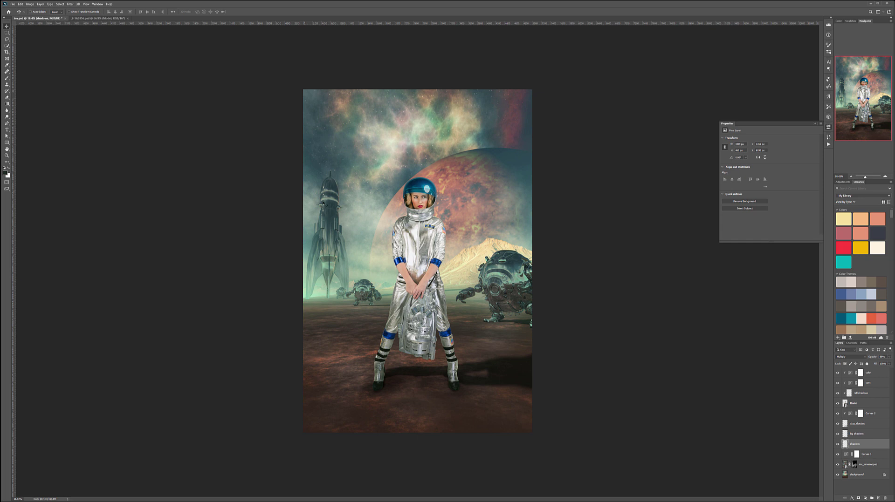